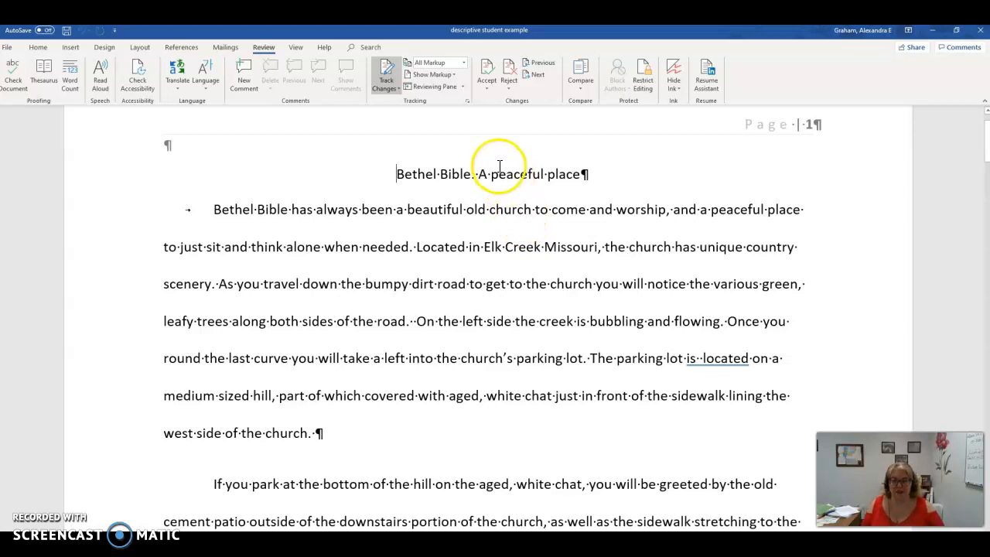
Step: Capitalize the words "Peaceful" and "Place" in the essay title as tracked changes
click(501, 177)
key(BackSpace)
text(P)
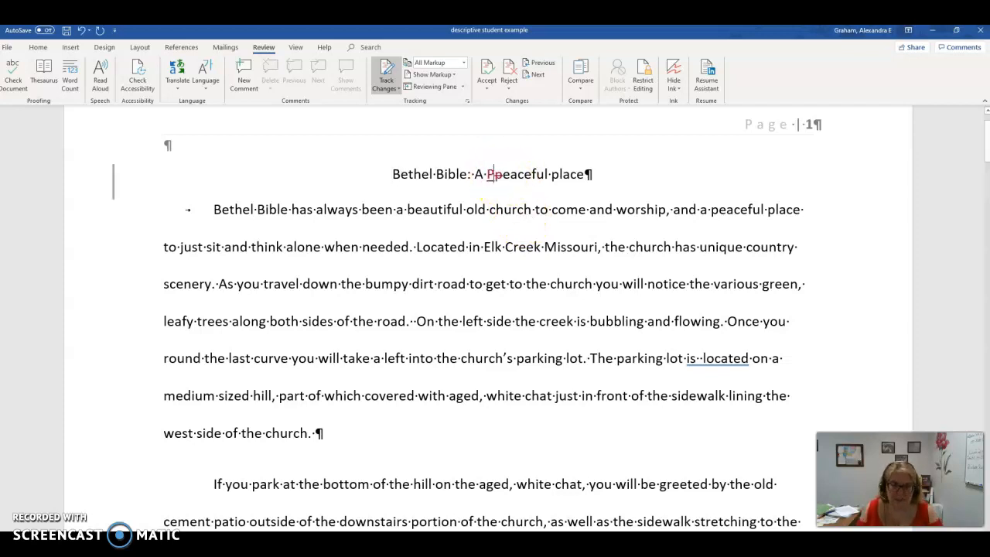
click(558, 174)
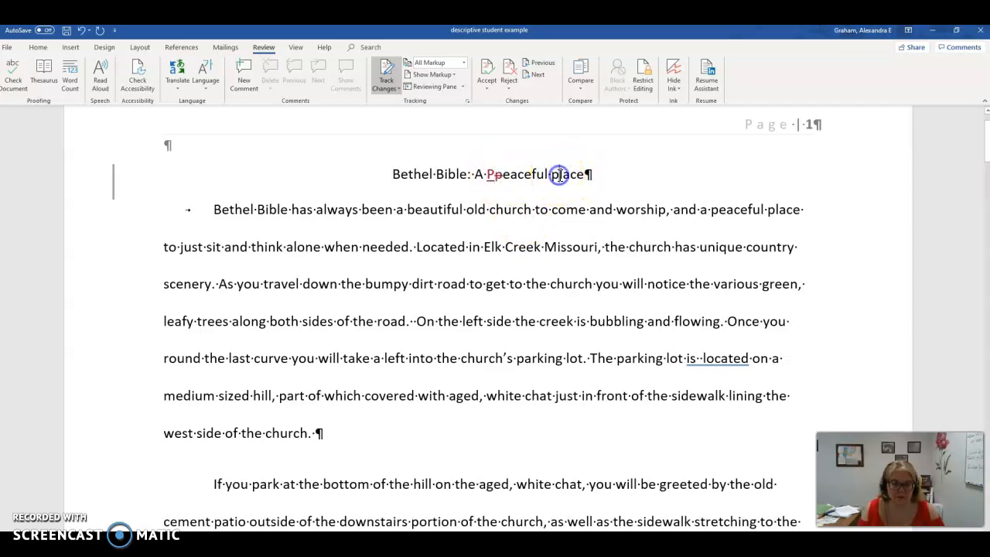
key(BackSpace)
text(P)
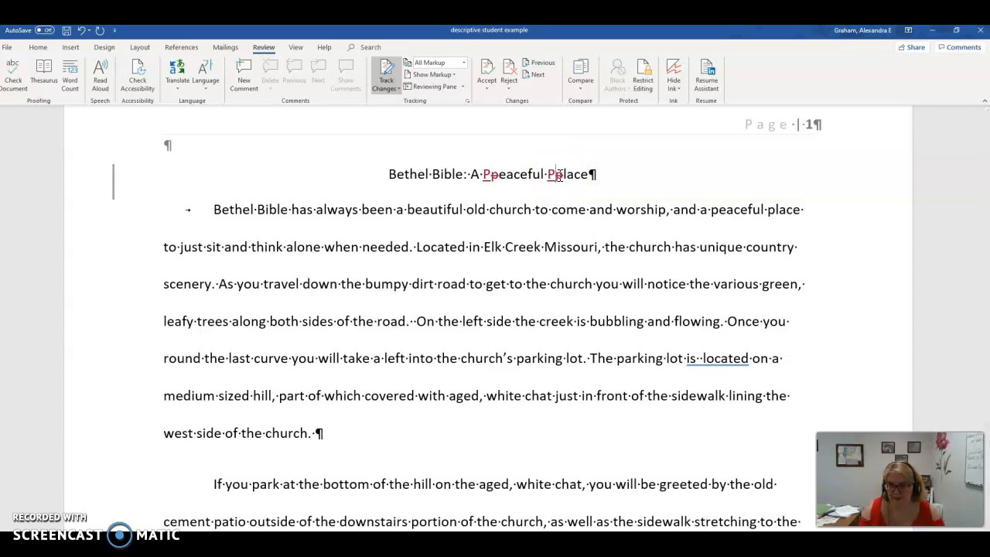
Step: Replace "has always been a" with "is" in the first sentence of the opening paragraph
click(257, 211)
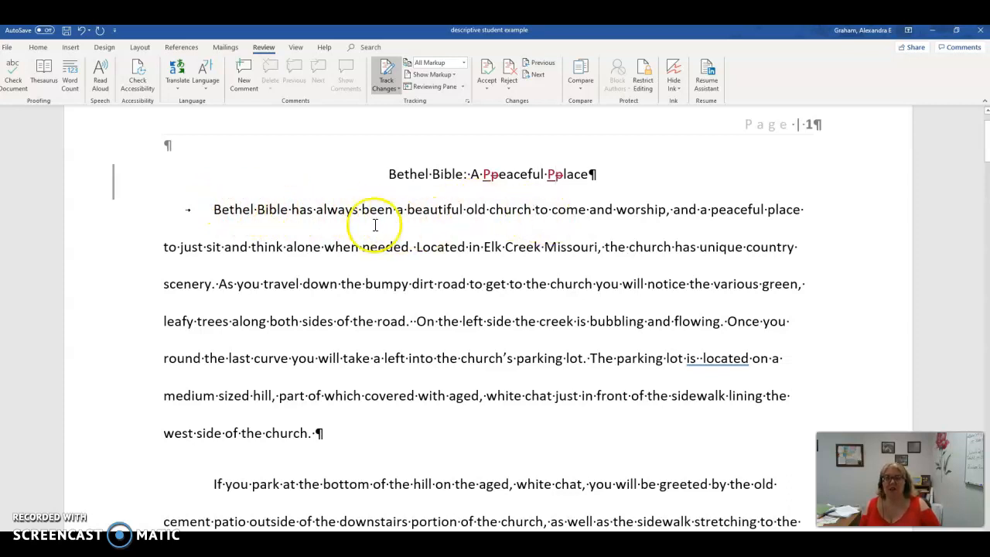
drag(292, 210, 403, 210)
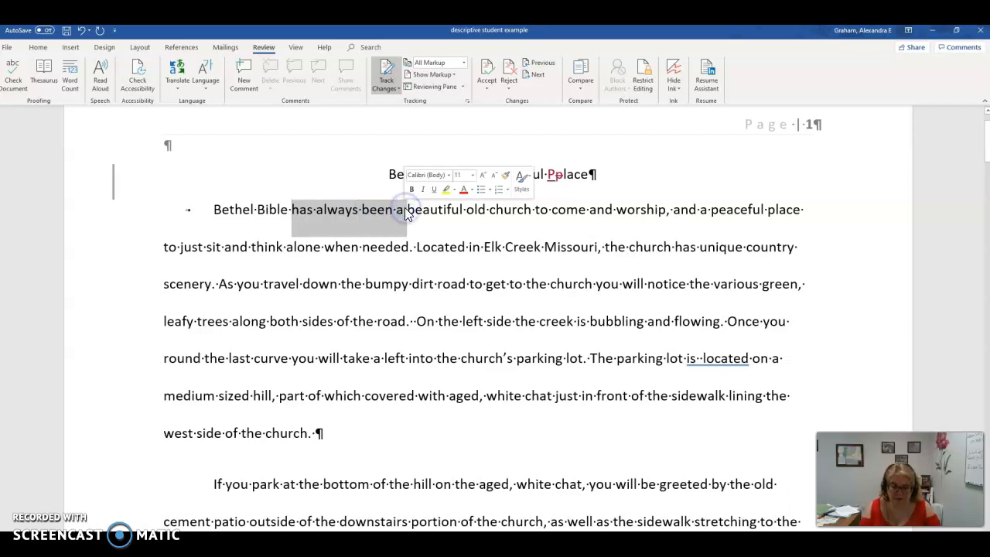
text(is)
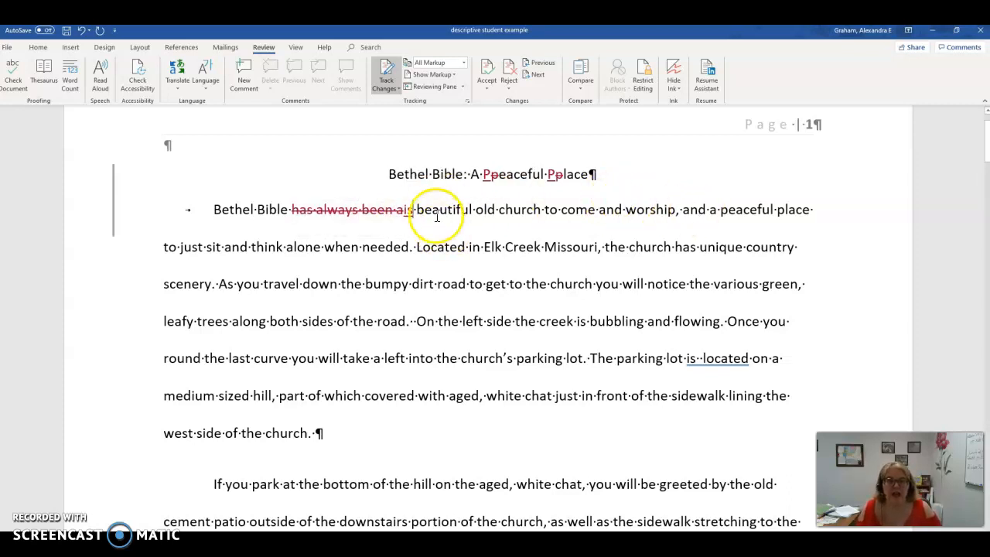
Step: Insert "at which" after "church" in the first sentence and delete the words "come and" before "worship"
click(545, 209)
text(at which)
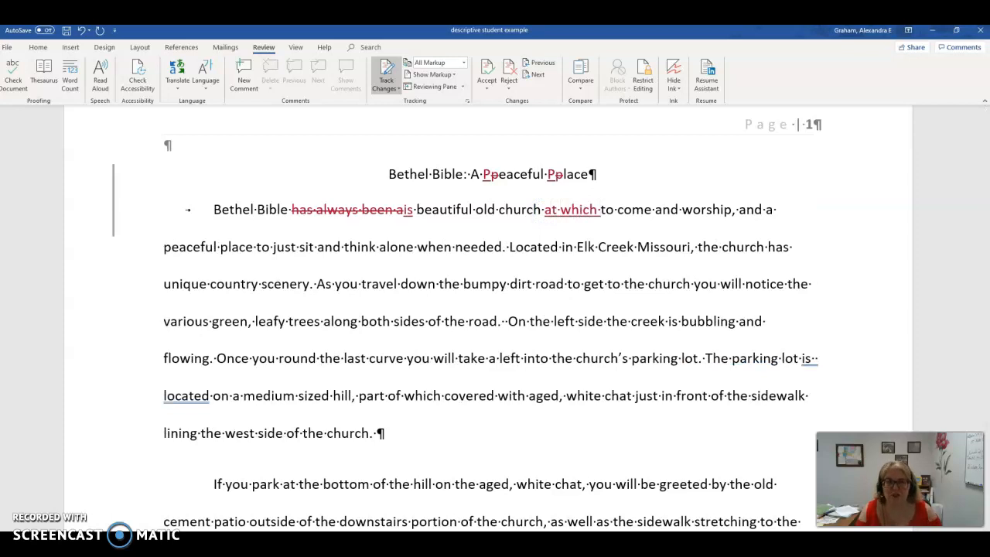
drag(602, 210, 627, 215)
key(Delete)
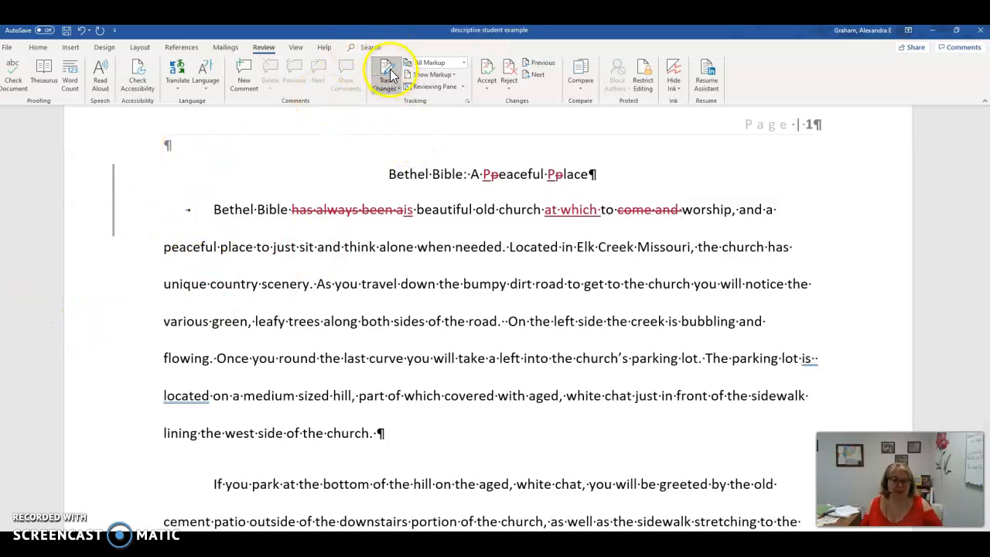
Step: Accept the tracked capitalization changes in the title one by one, starting from the beginning of the title
click(489, 89)
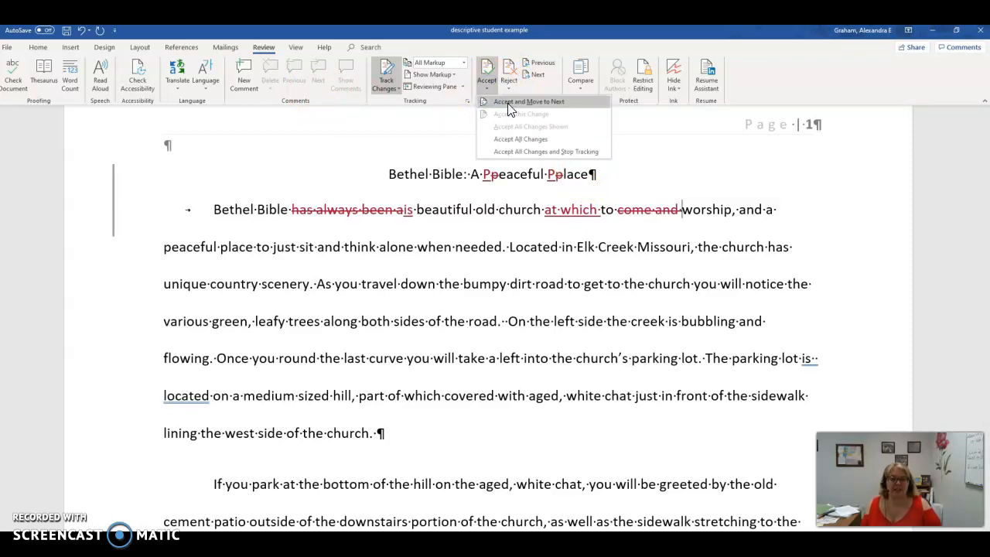
click(525, 158)
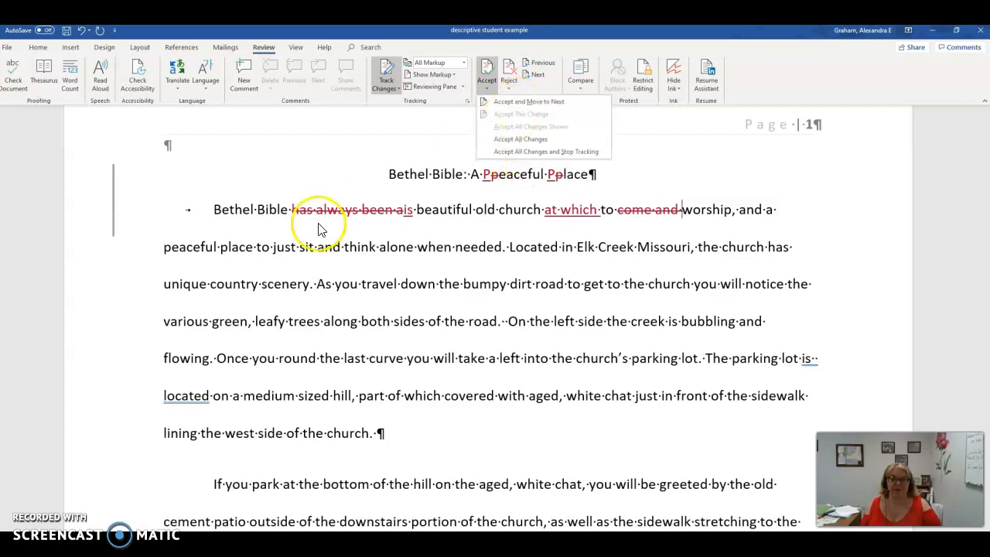
click(389, 174)
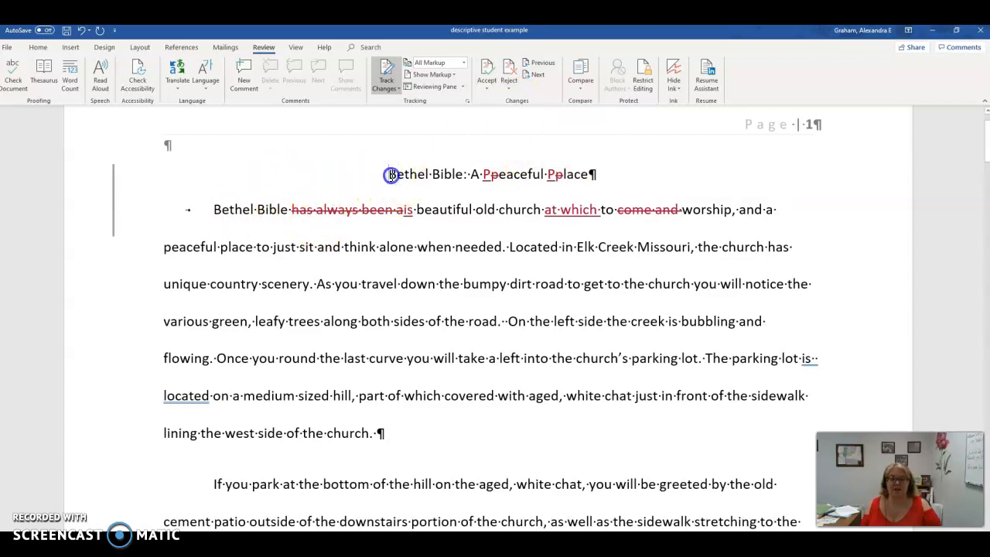
click(493, 88)
click(499, 101)
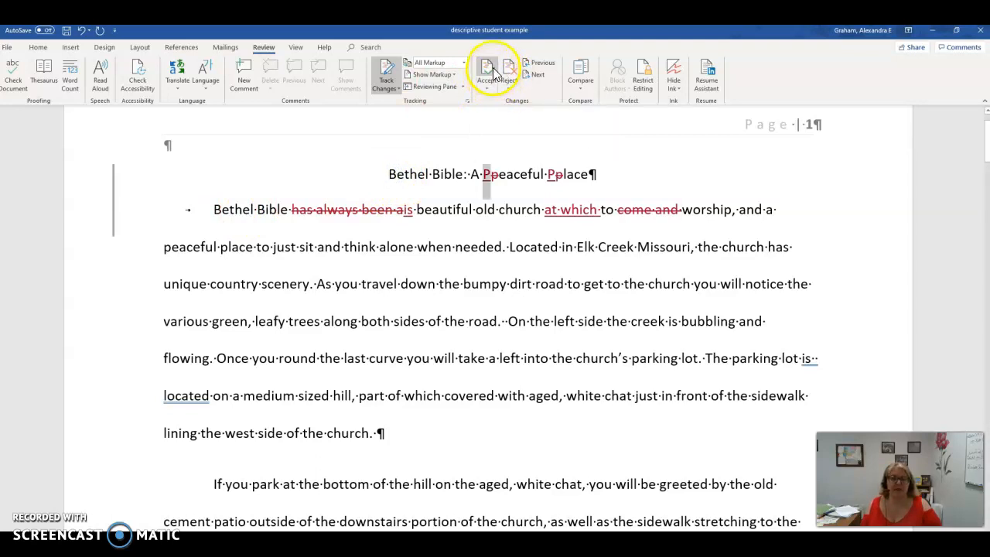
click(493, 68)
click(492, 70)
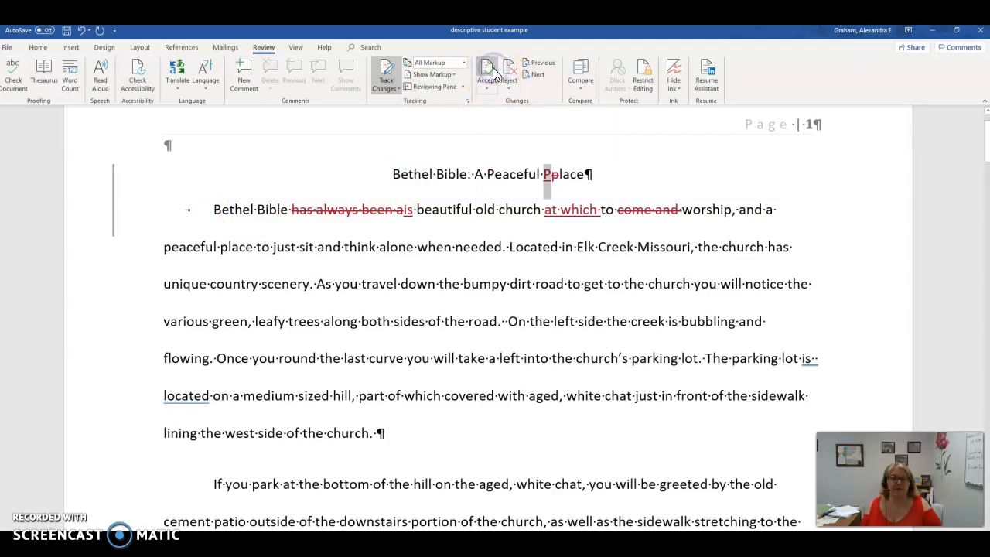
click(493, 68)
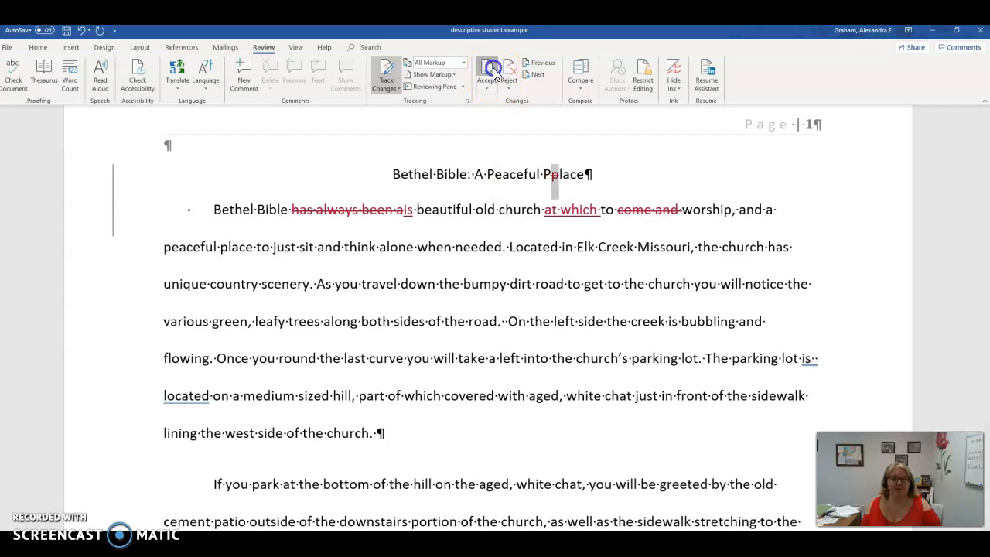
click(492, 68)
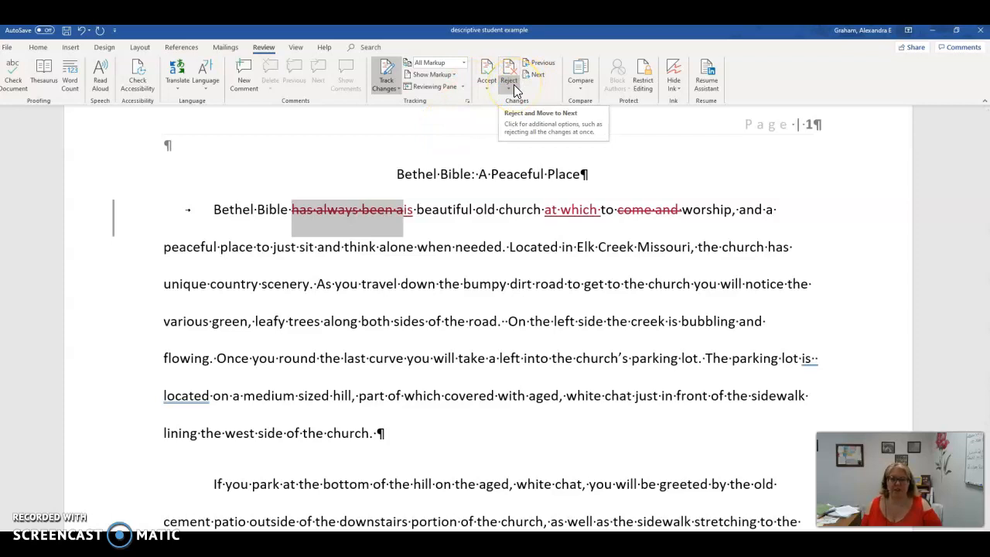
Step: Reject the tracked deletion of "has always been a" and the insertion of "is" in the first sentence
click(512, 79)
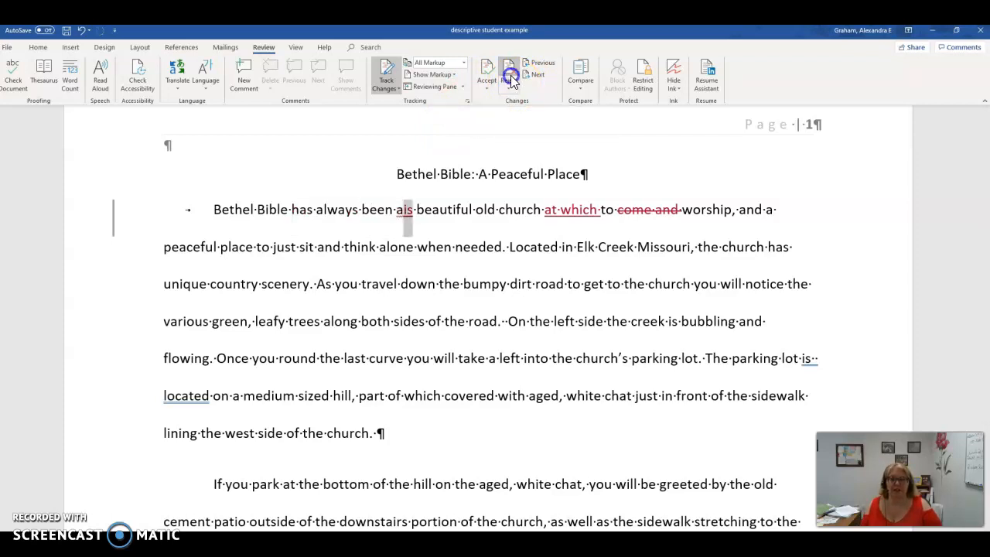
click(511, 78)
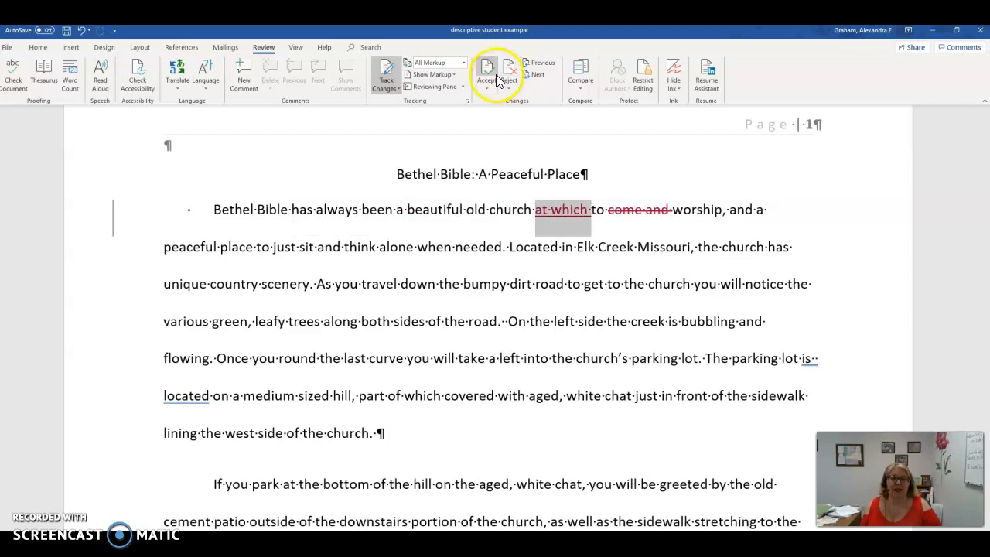
Step: Accept the tracked insertion of "at which" and the deletion of "come and" in the first sentence
click(489, 76)
click(494, 74)
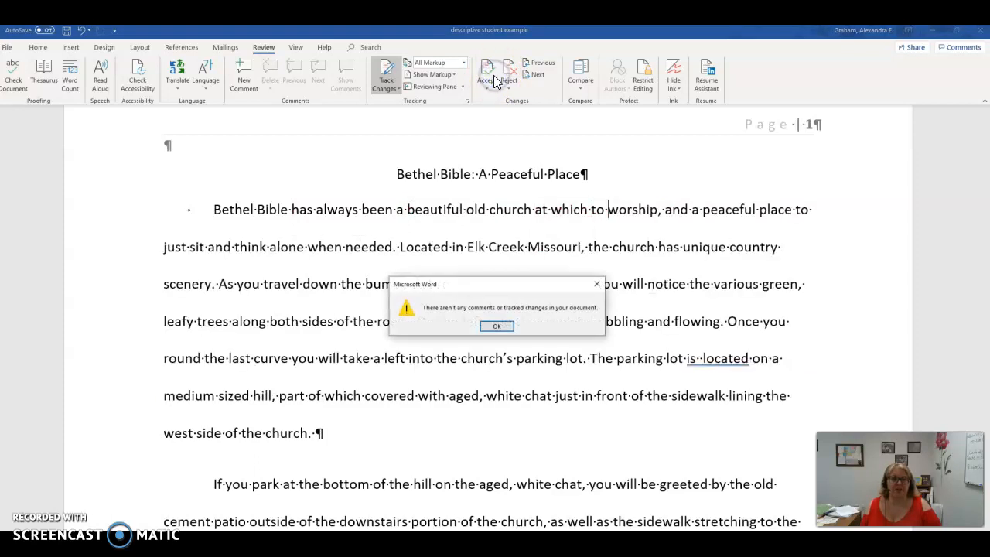
click(508, 328)
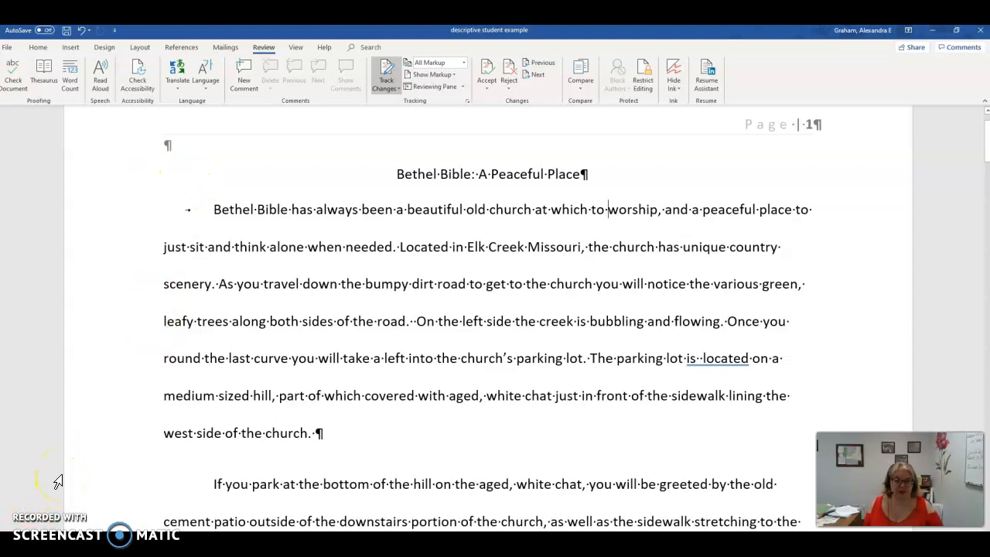
Step: Search the document for the word "you"
click(32, 530)
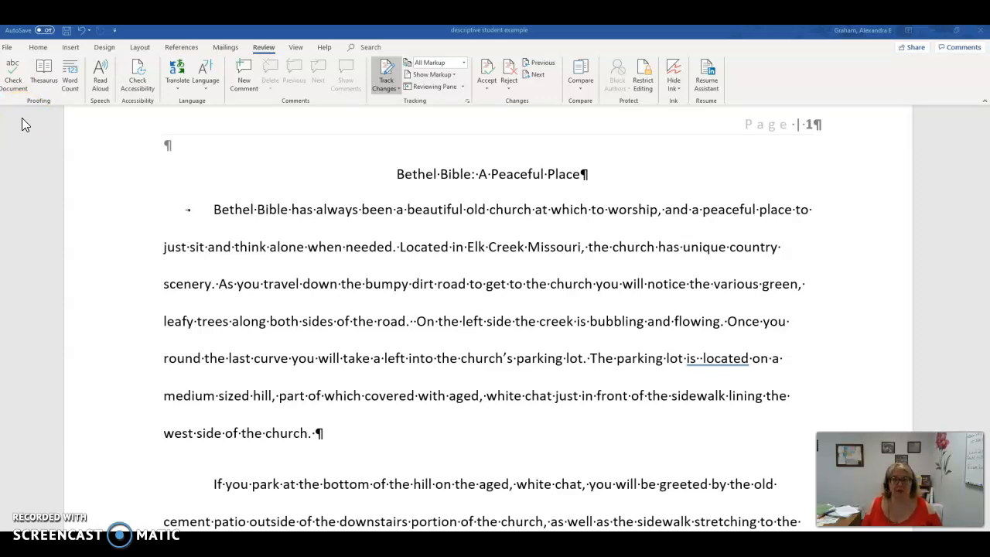
click(39, 47)
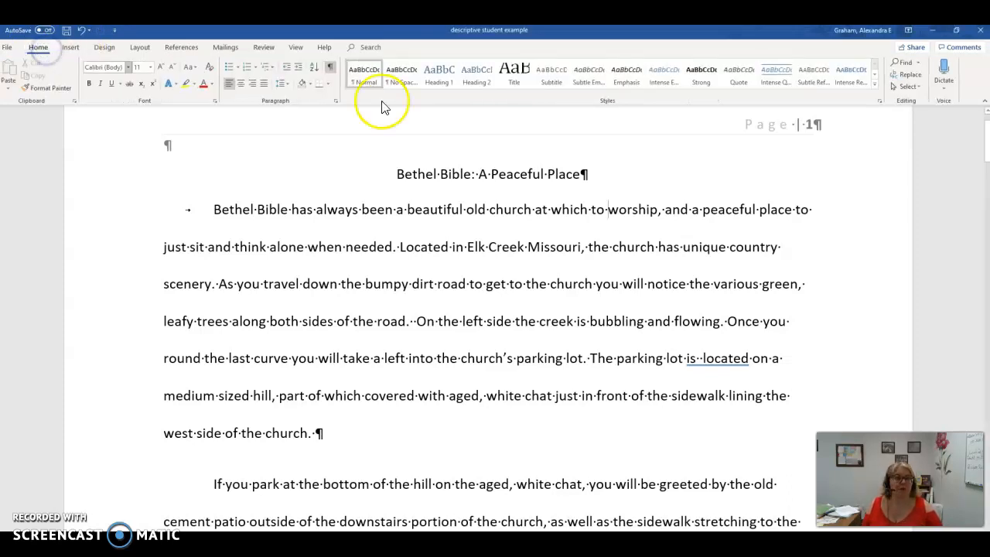
click(901, 63)
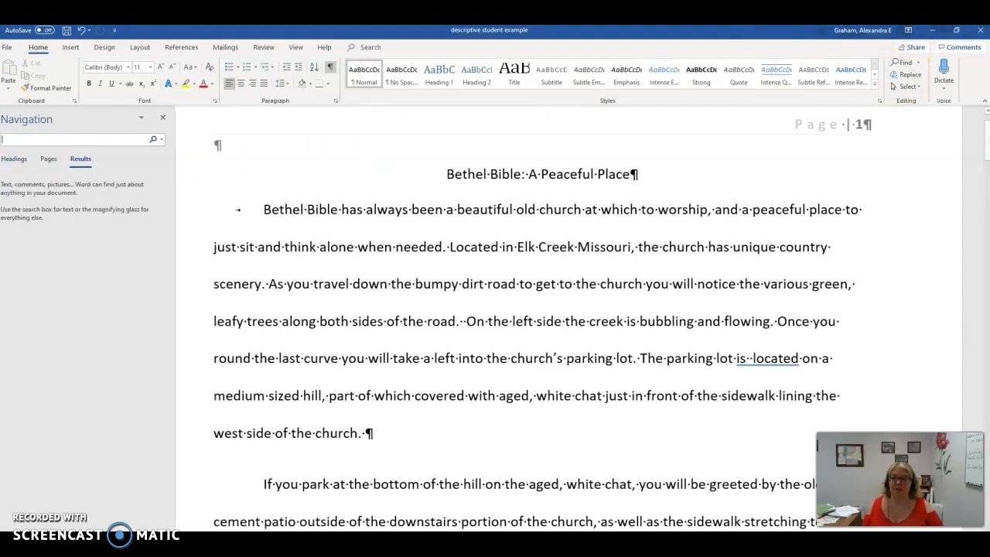
click(76, 140)
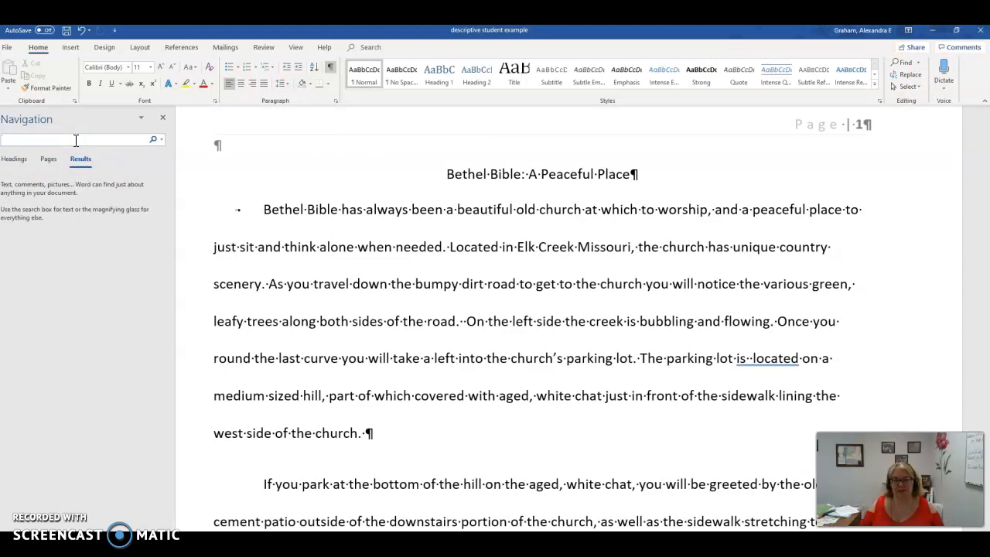
text(you)
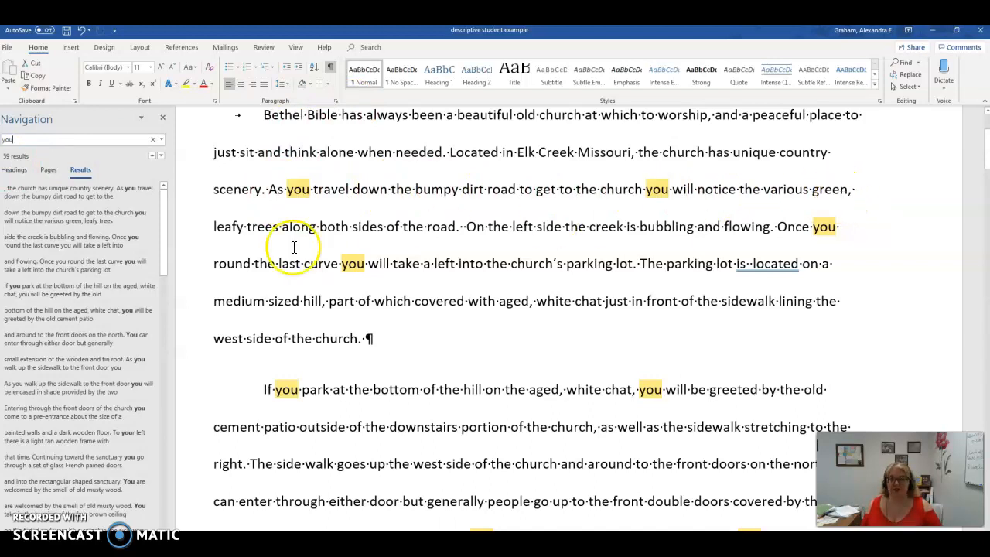
Step: Replace "As you travel" with "Traveling" at the start of the sentence about the bumpy dirt road
click(283, 188)
drag(270, 191, 320, 188)
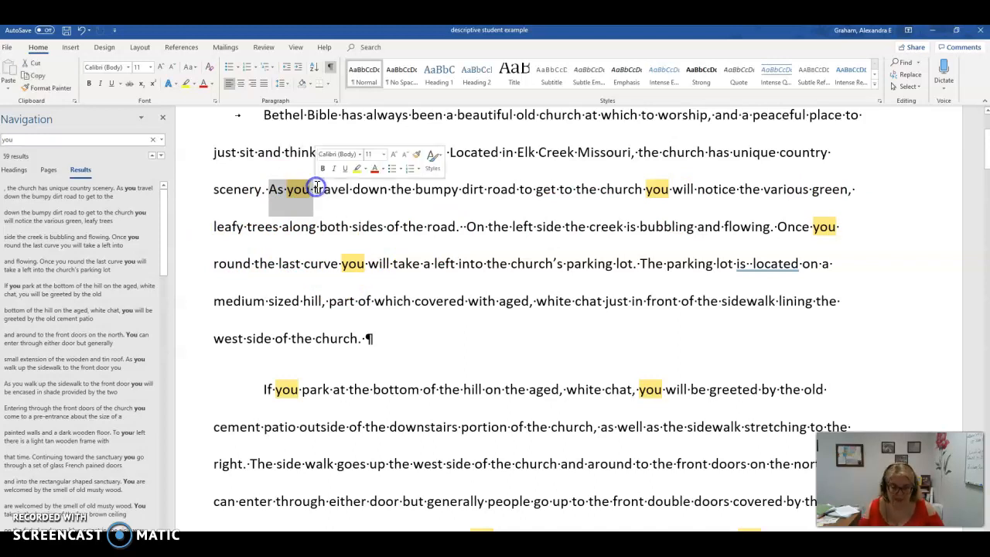
text(T)
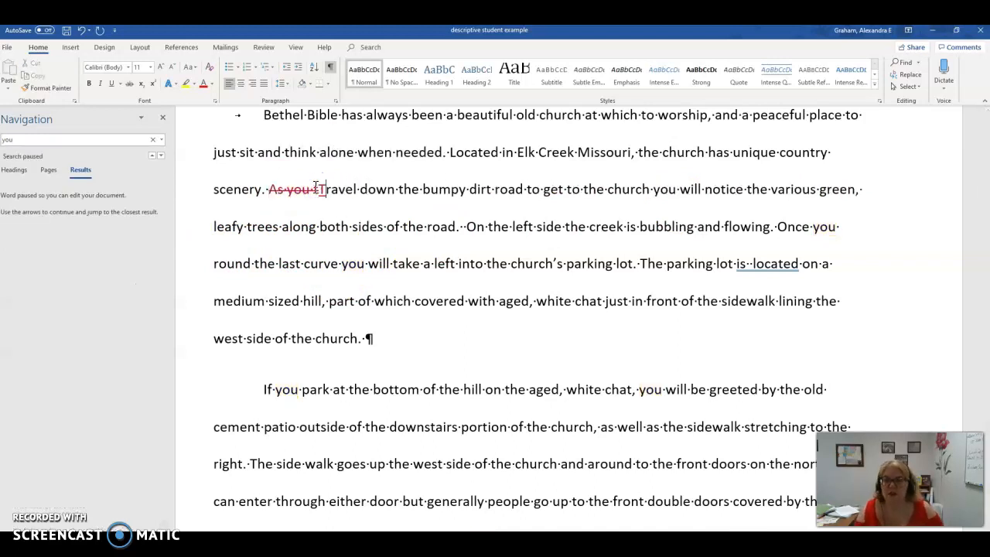
click(357, 188)
text(ing)
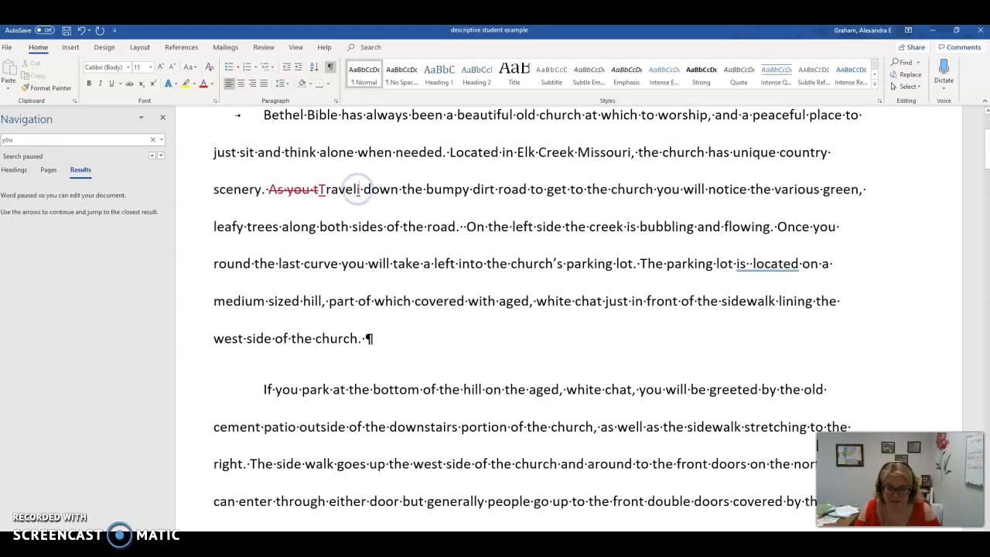
Step: Add a comma after "church" in the "Traveling" sentence and delete "you will notice"
click(667, 191)
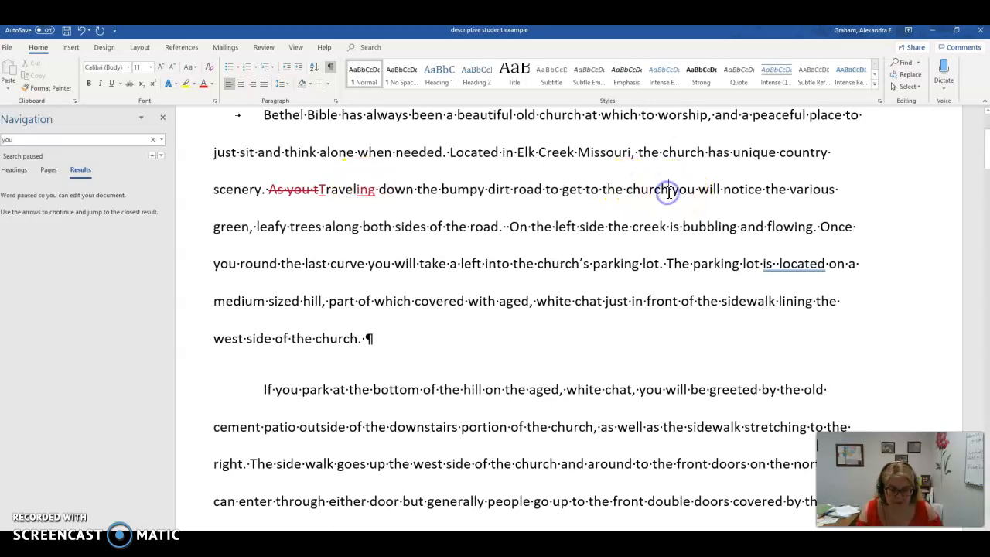
text(,)
click(736, 188)
drag(736, 189, 677, 190)
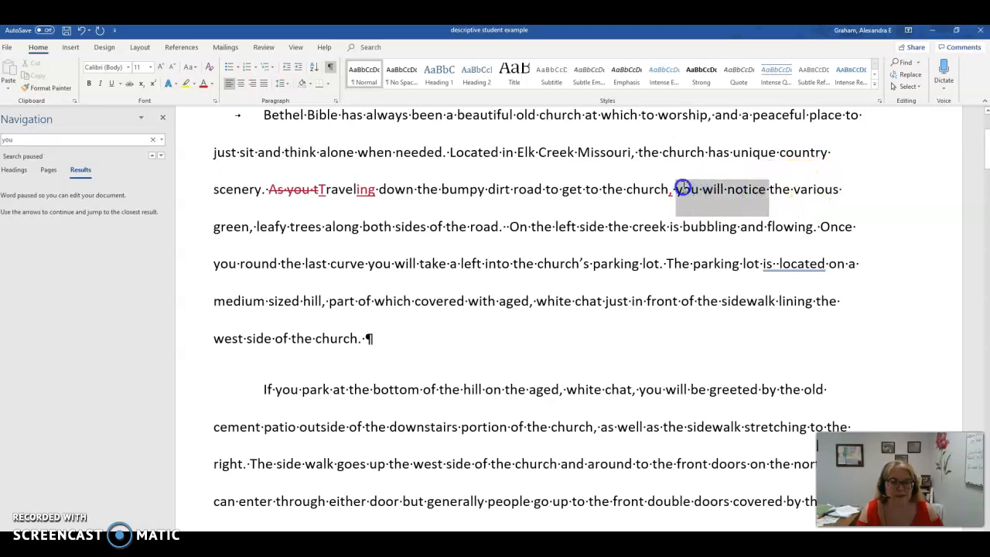
key(Delete)
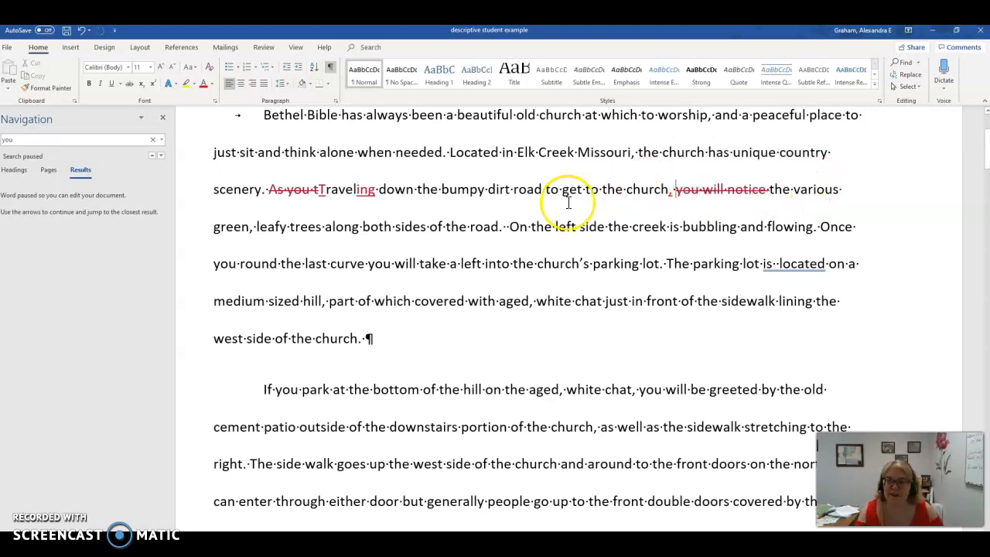
Step: Replace "along" with "line" after "leafy trees" in the first paragraph
click(324, 227)
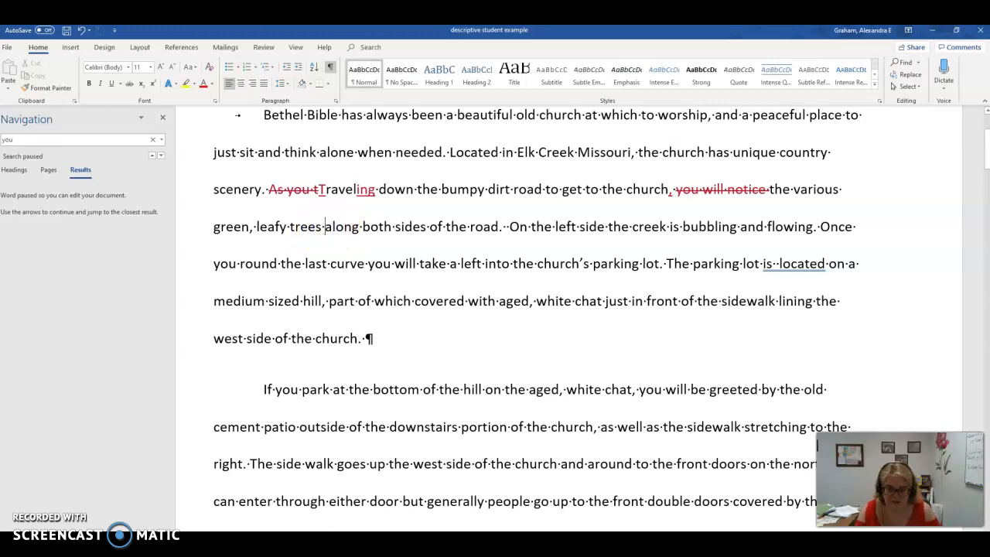
text(line)
double_click(365, 230)
click(364, 231)
drag(379, 226, 348, 228)
key(Delete)
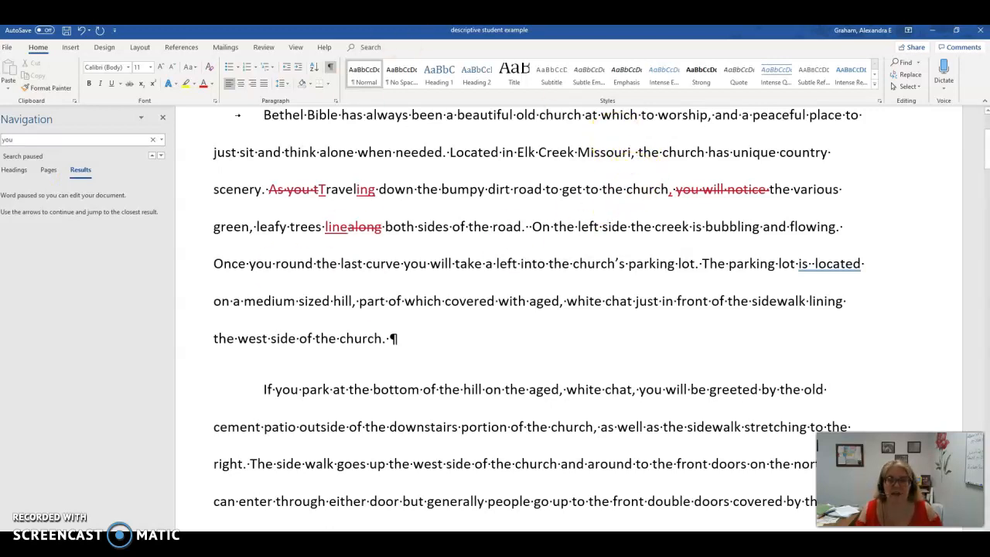
Step: Resume the search for "you" and go to the next occurrence, in the sentence beginning with "Once"
click(94, 139)
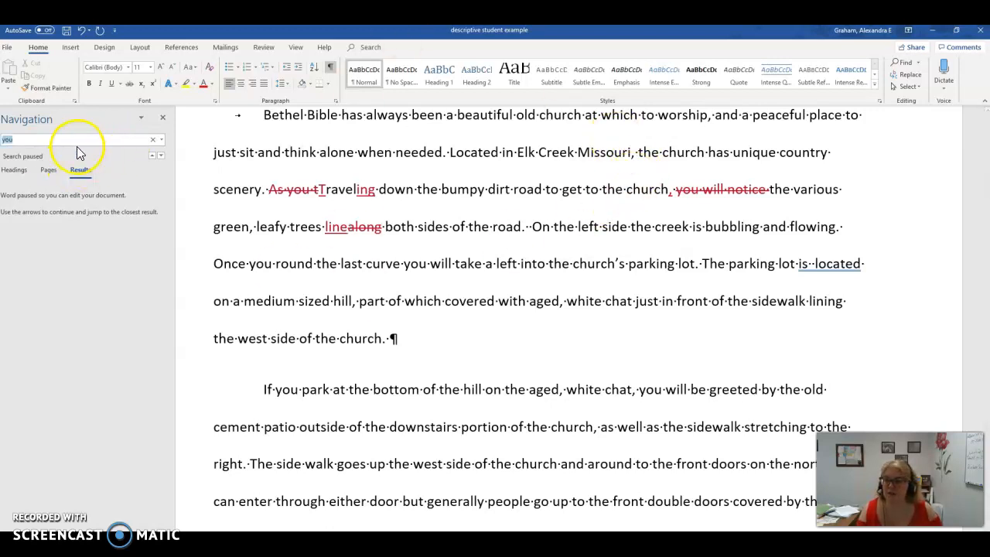
key(Return)
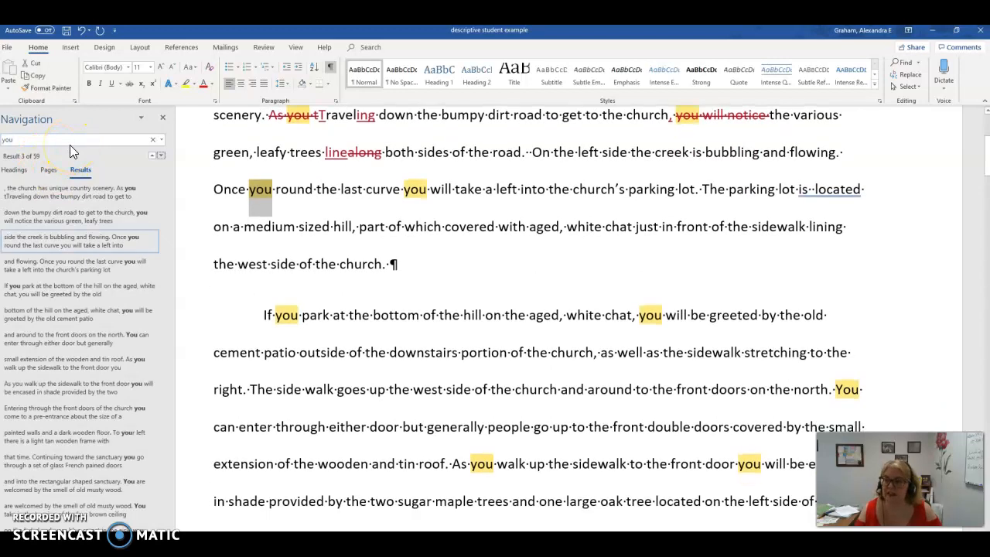
scroll(541, 186, up, 1)
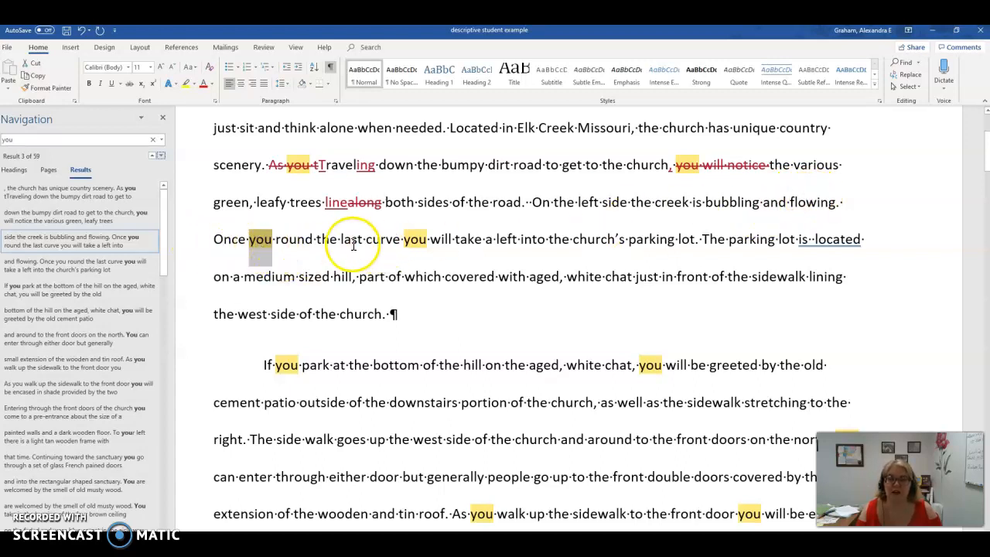
Step: Replace "Once you round" with "Rounding" at the start of the sentence about the last curve
drag(215, 239, 277, 231)
key(Delete)
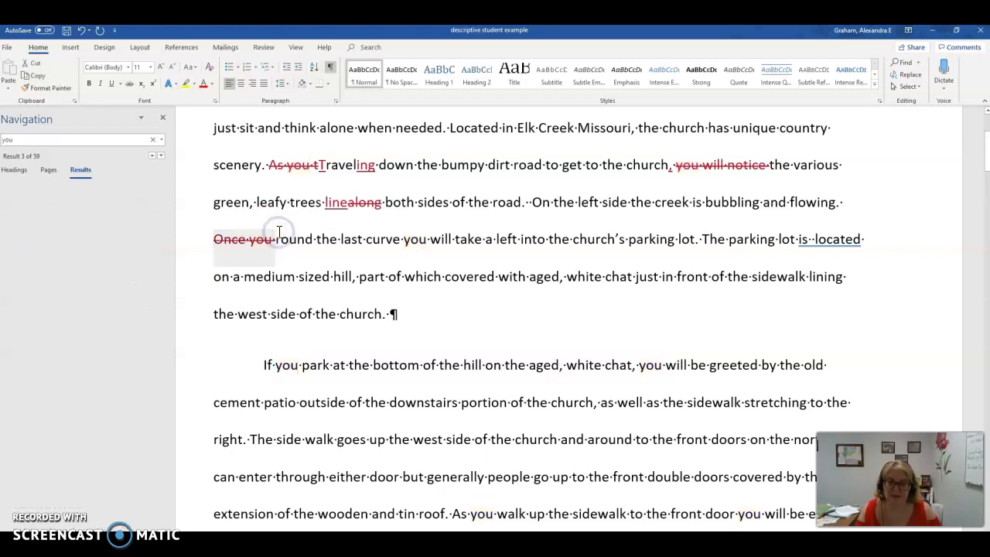
text(R)
click(319, 239)
text(ing)
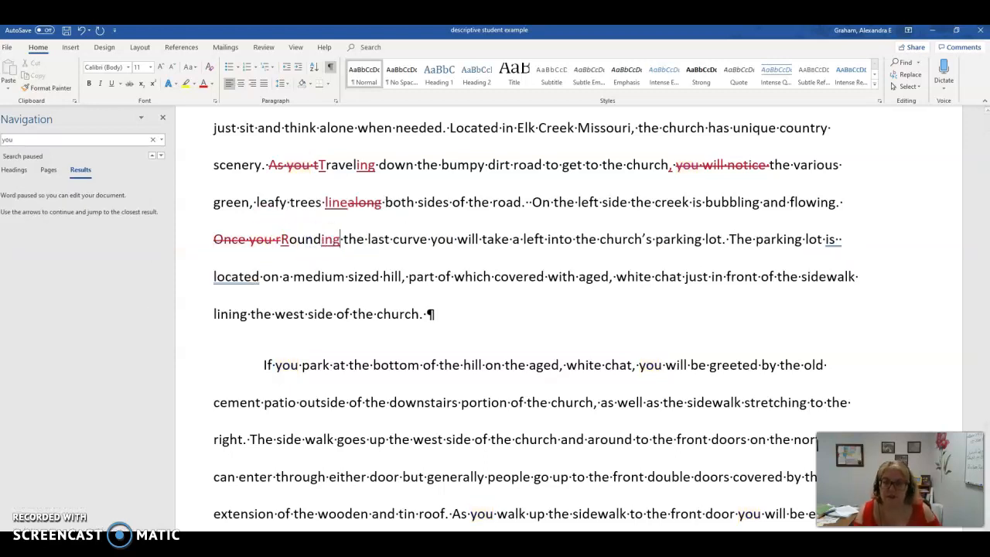
Step: Add a comma after "curve" in the "Rounding" sentence
click(426, 242)
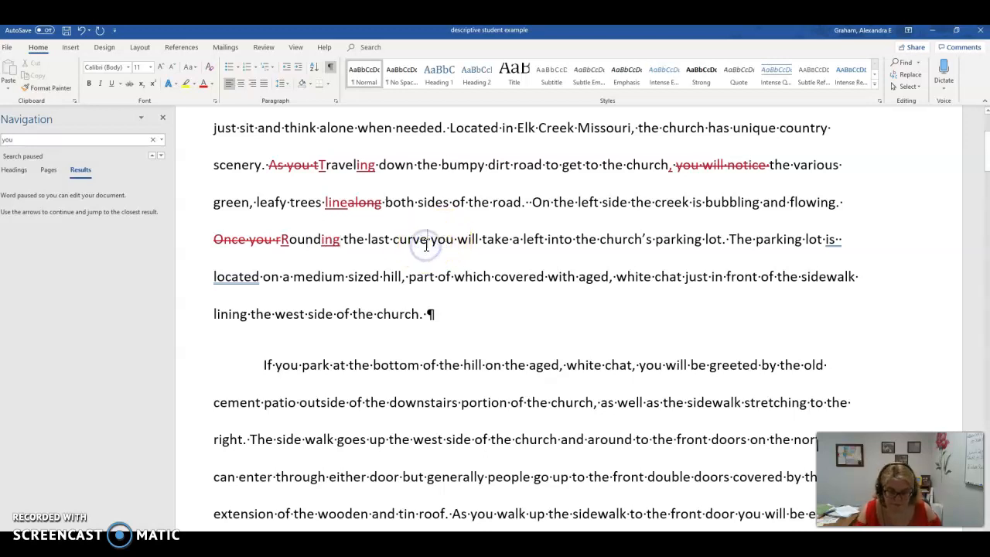
text(,)
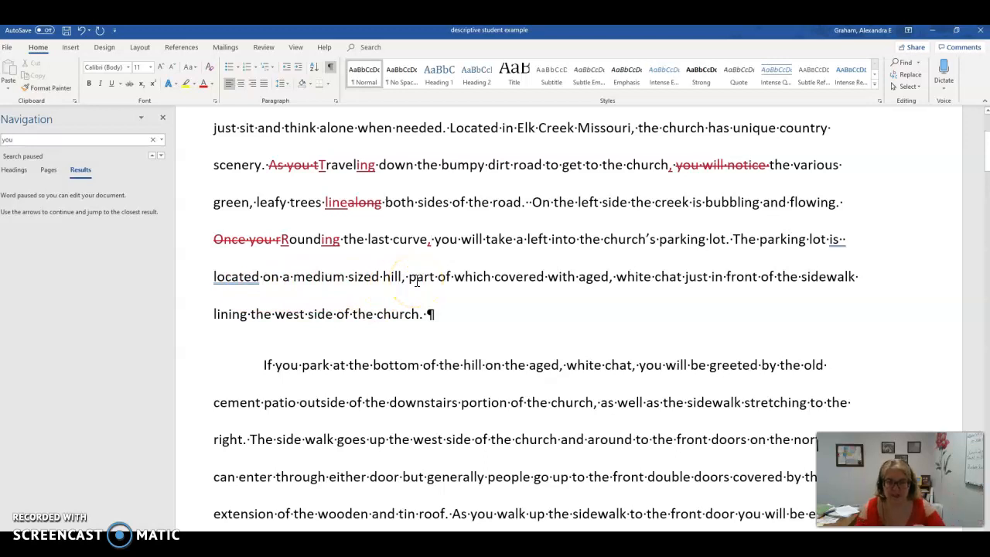
click(430, 242)
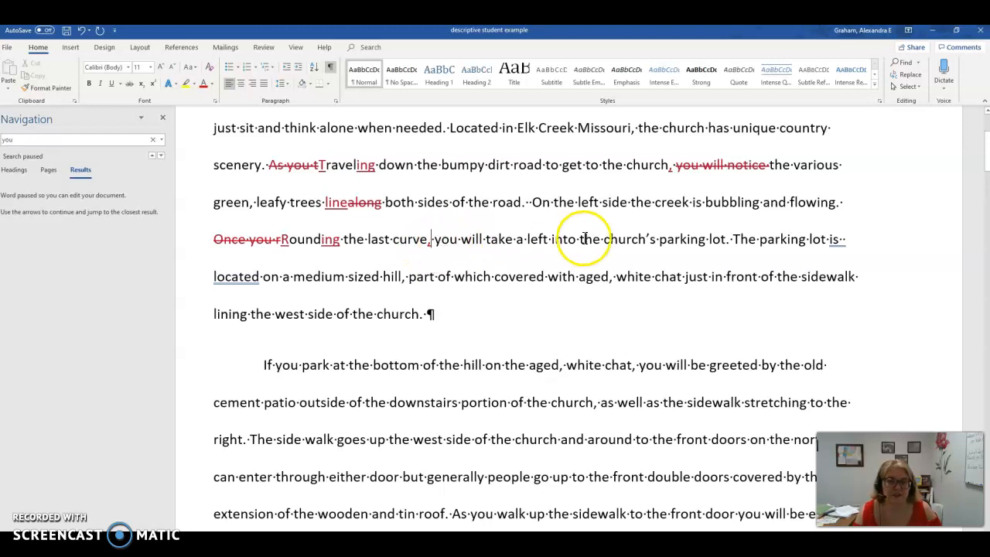
Step: Insert "sits on thelft on a" after "the church's parking lot" in the "Rounding" sentence
click(726, 240)
text(sits on thelft)
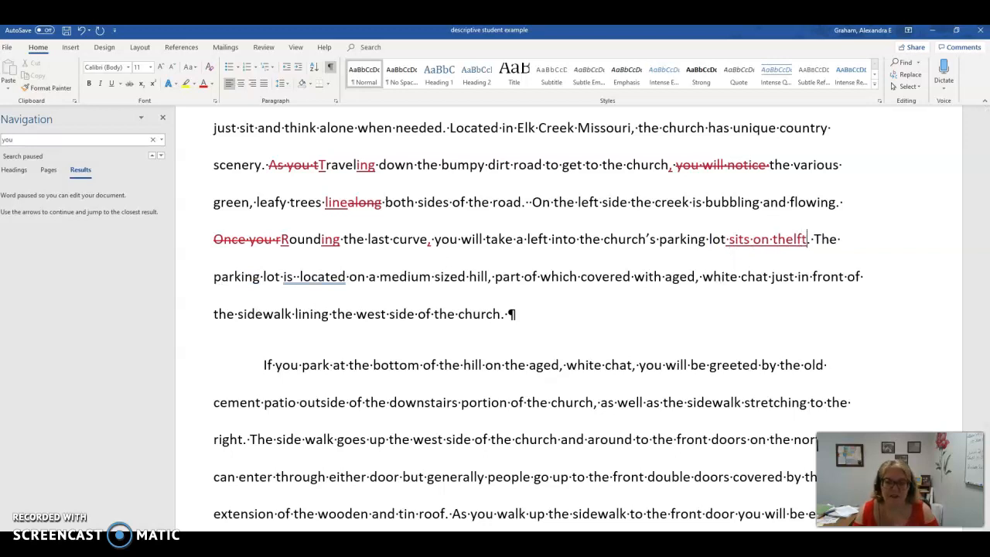
text( on a)
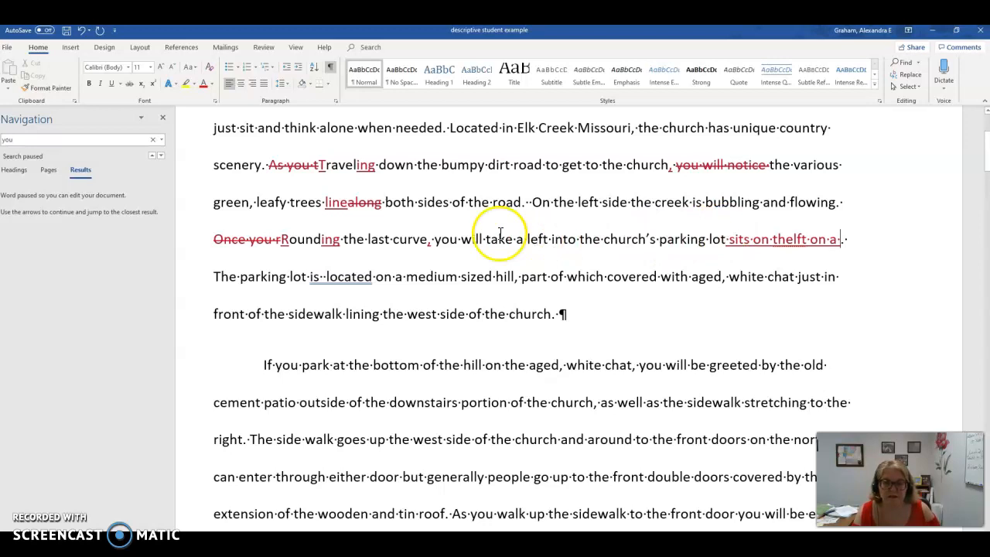
Step: Delete "you will take a left into" before "the church's parking lot"
drag(434, 239, 484, 239)
mouse_move(554, 239)
mouse_down()
mouse_move(699, 237)
mouse_move(554, 239)
mouse_up()
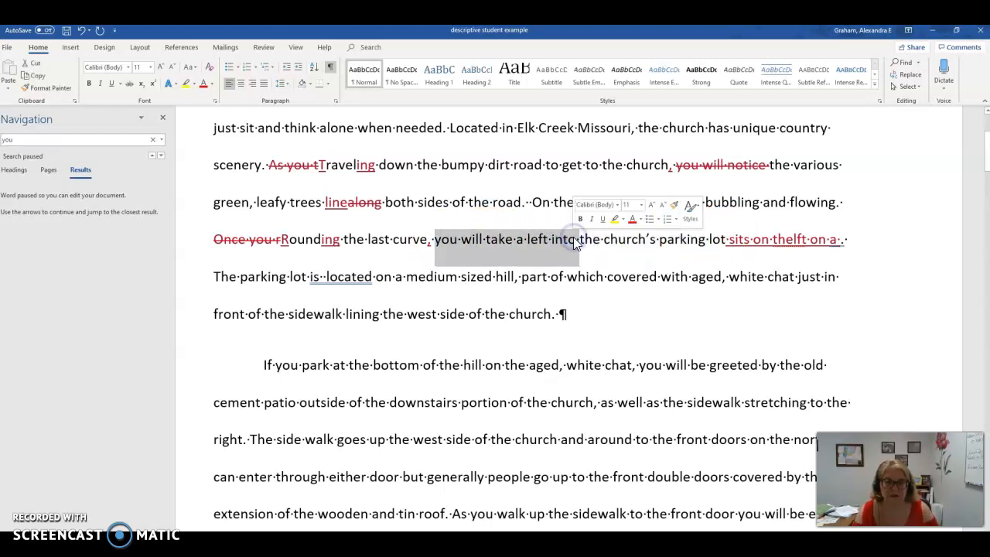
key(Delete)
Step: Delete "The parking lot is located on a" before "medium sized hill"
click(214, 276)
drag(253, 276, 403, 276)
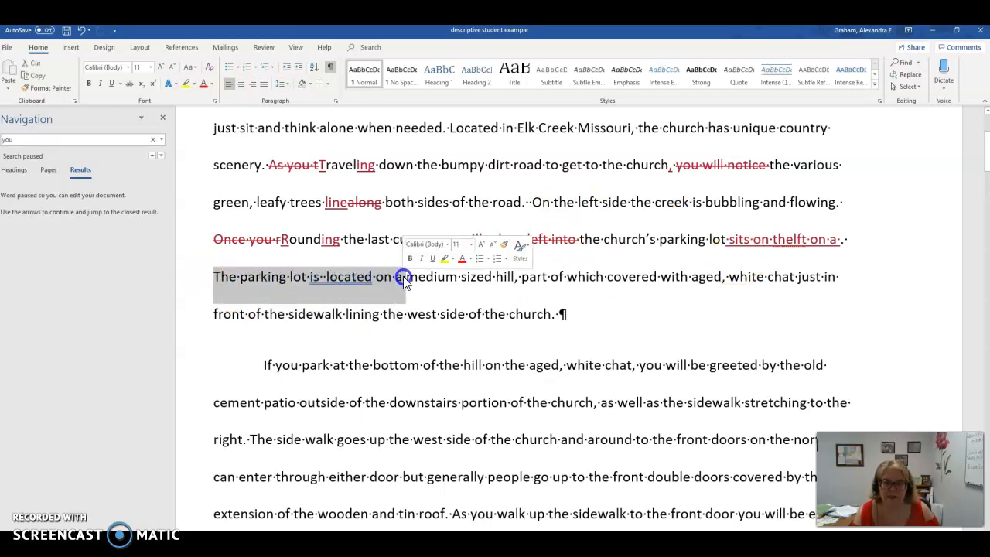
key(BackSpace)
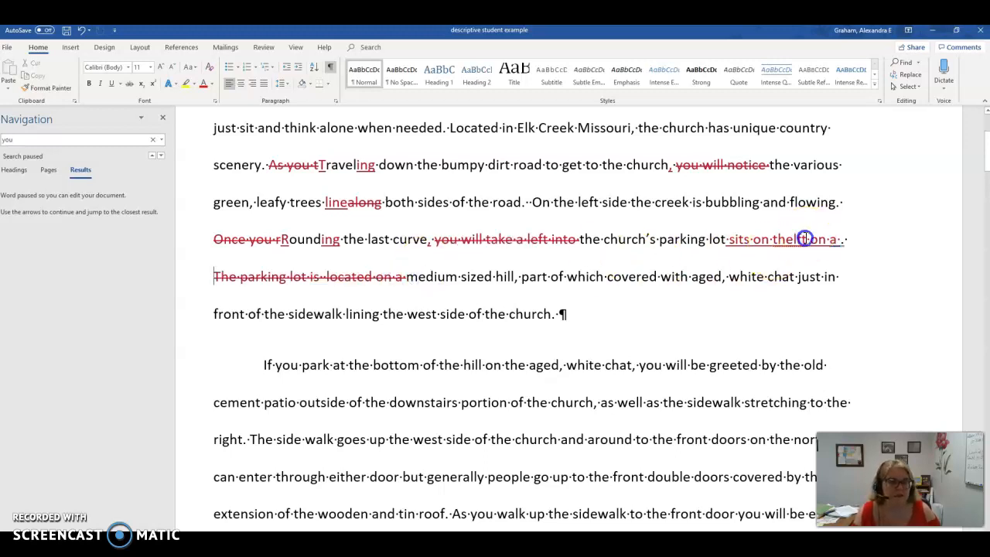
Step: Correct the misspelled "thelft" to "the left" in the inserted text about the parking lot
right_click(779, 243)
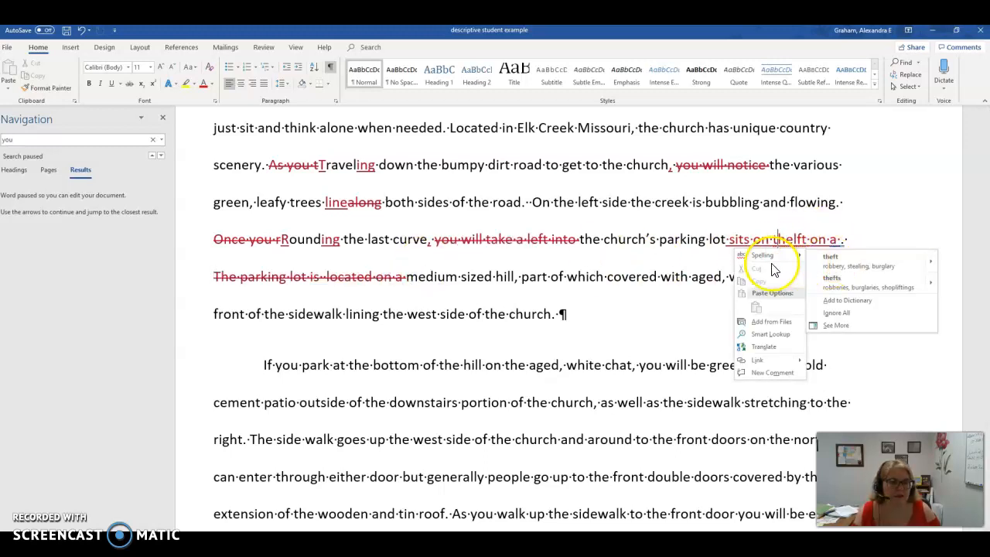
click(801, 240)
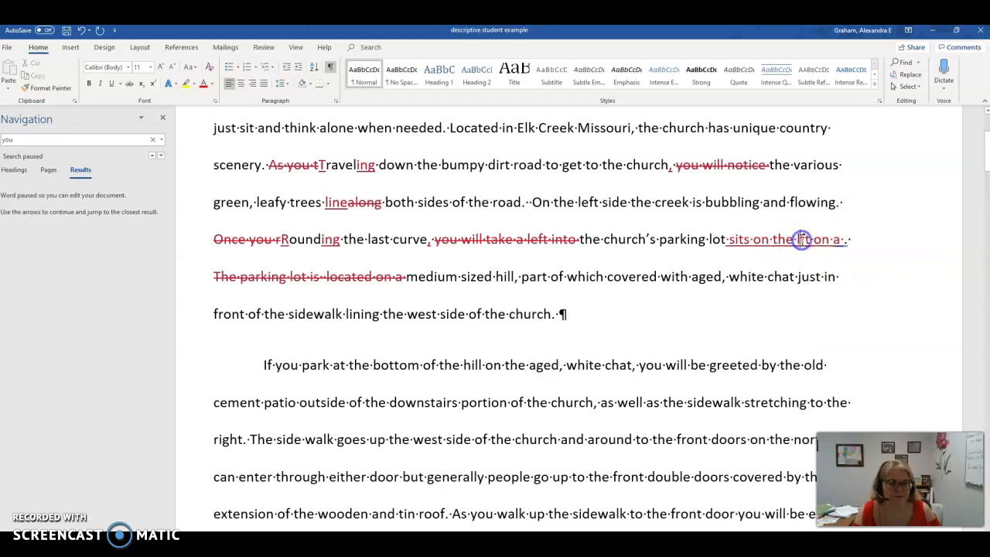
text(e)
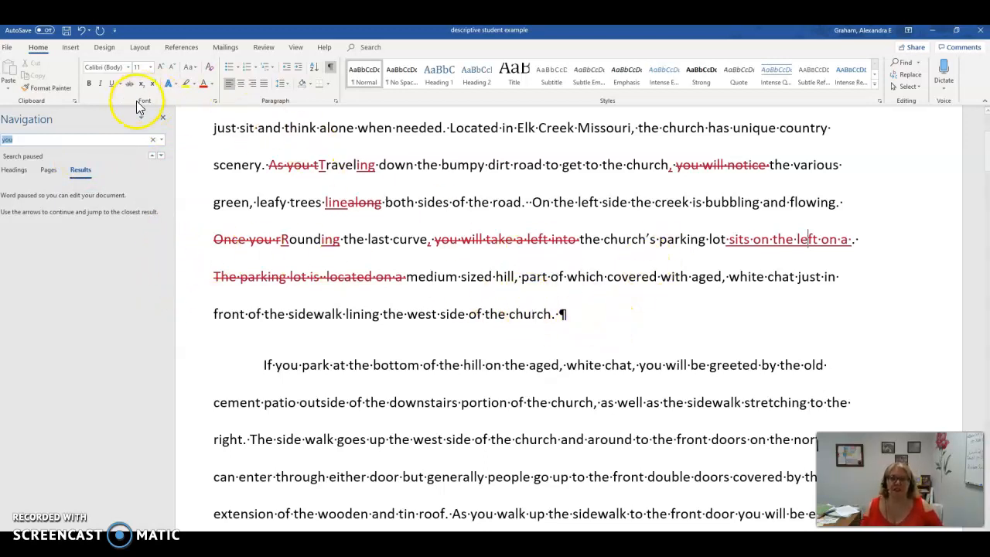
Step: Close the Navigation pane and enable "Show readability statistics" in Word's proofing options
click(163, 119)
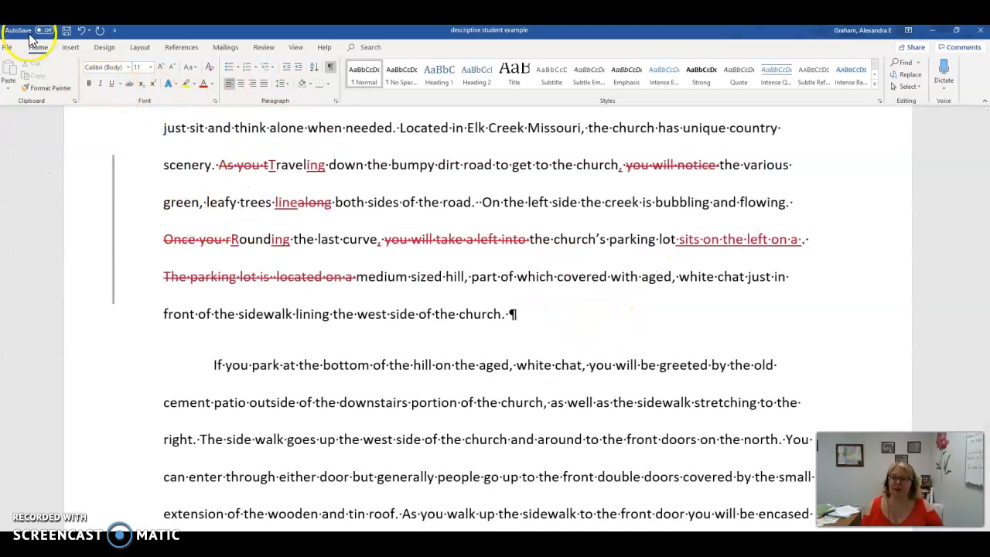
click(8, 49)
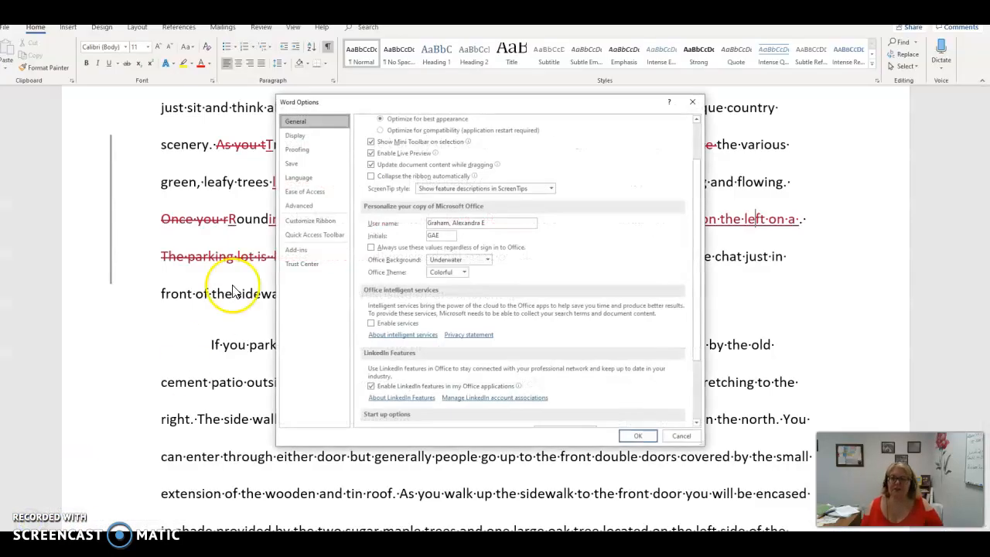
click(296, 151)
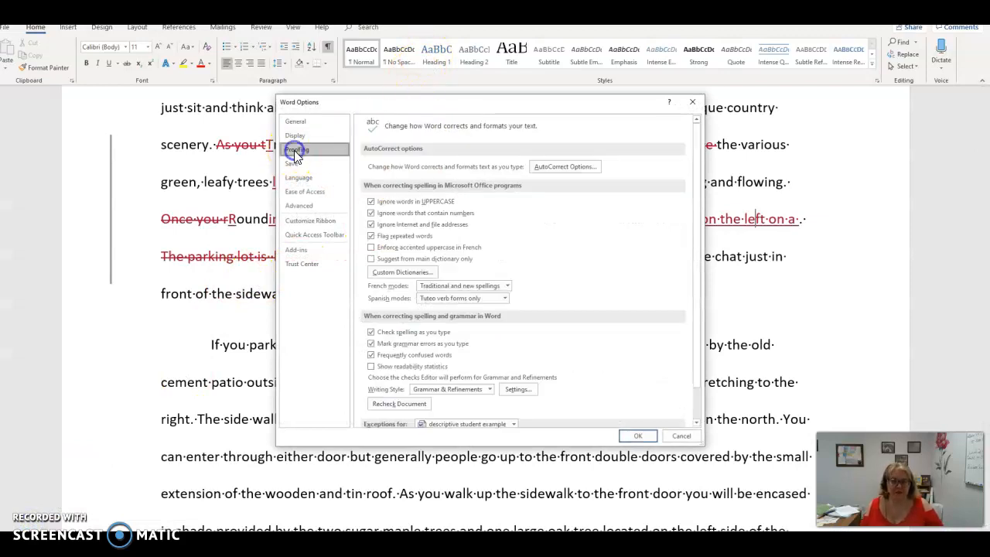
scroll(556, 232, down, 1)
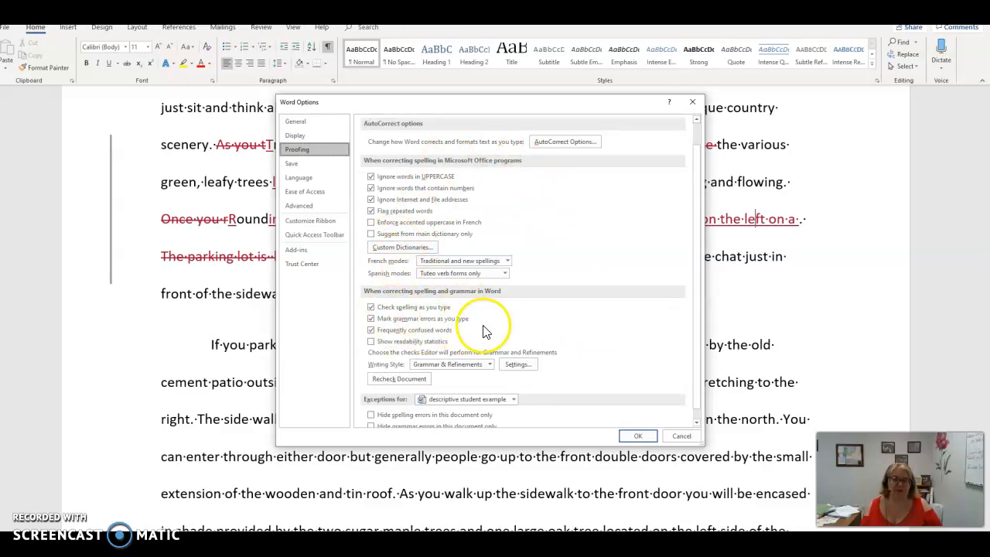
click(370, 341)
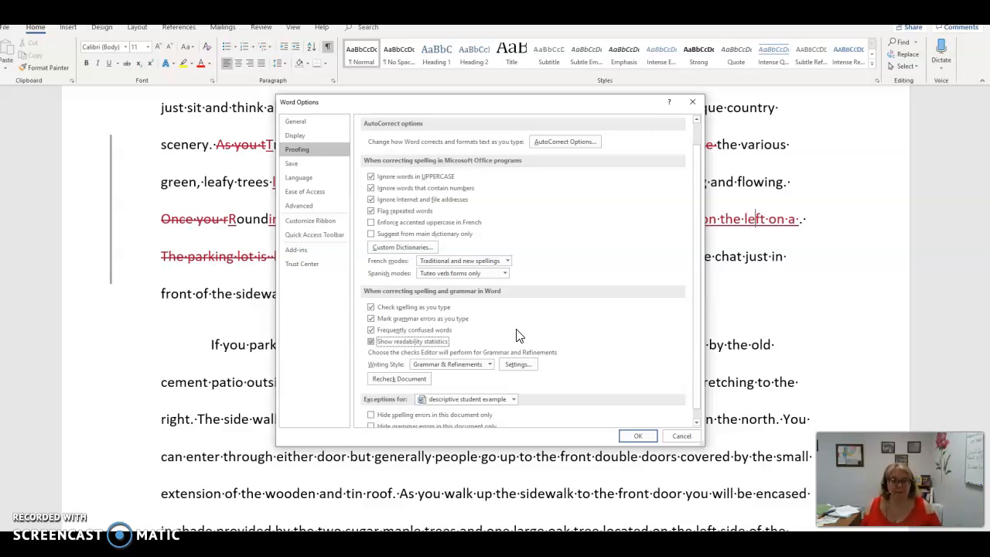
Step: Choose Grammar & Refinements as the writing style and open its detailed grammar settings
click(449, 365)
click(459, 378)
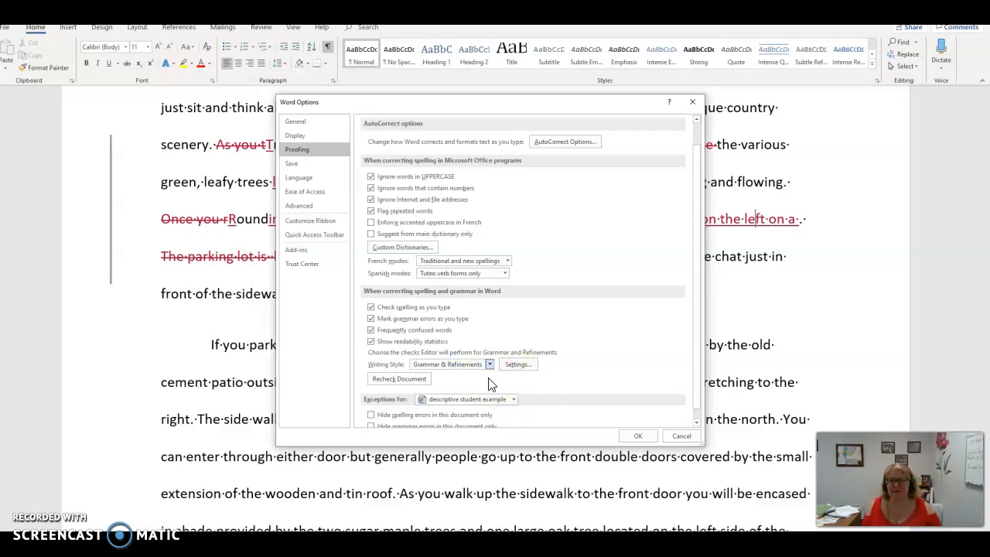
click(517, 364)
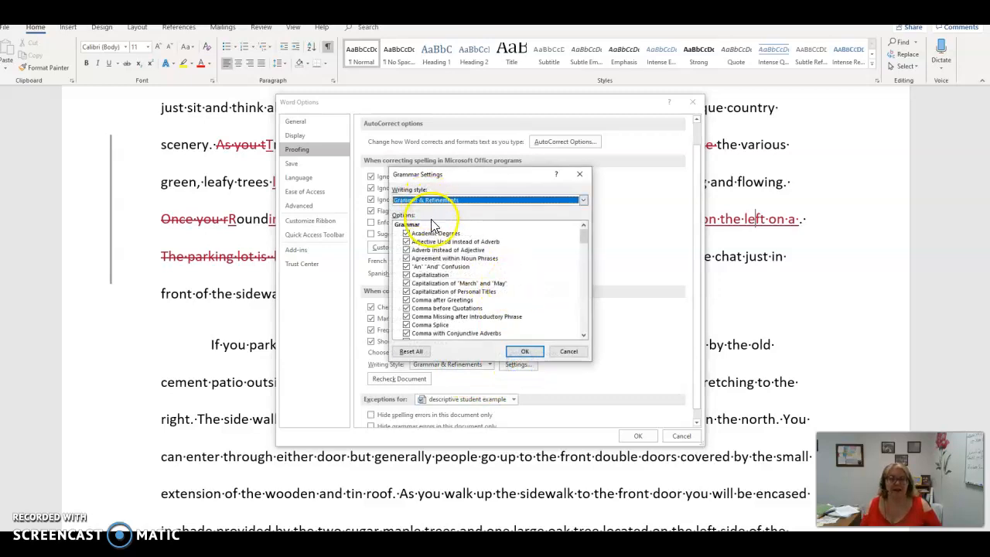
Step: Enable the Embarrassing Words, Multiple Modals and Which Who Confusion checks in the Grammar options
scroll(462, 243, down, 4)
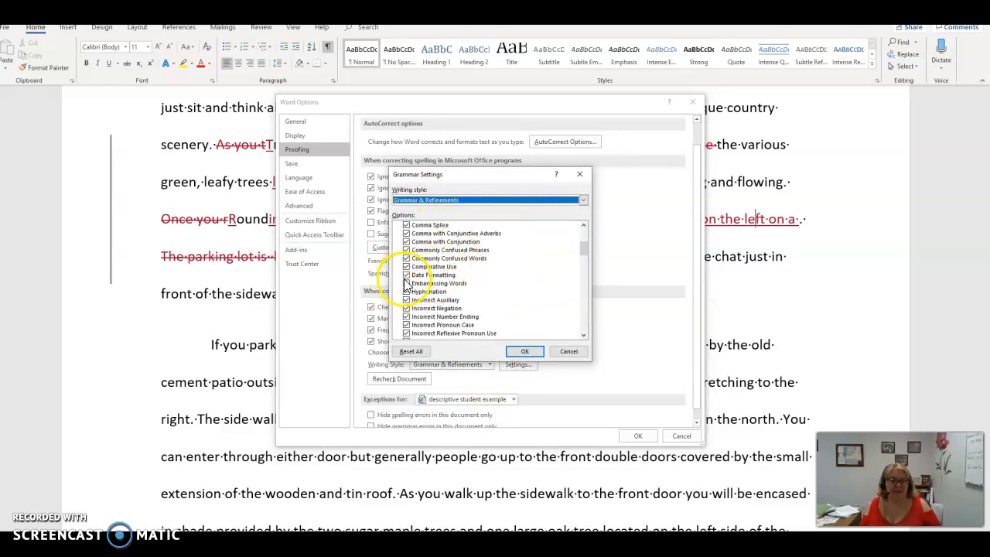
click(400, 287)
scroll(479, 255, down, 2)
scroll(485, 261, down, 1)
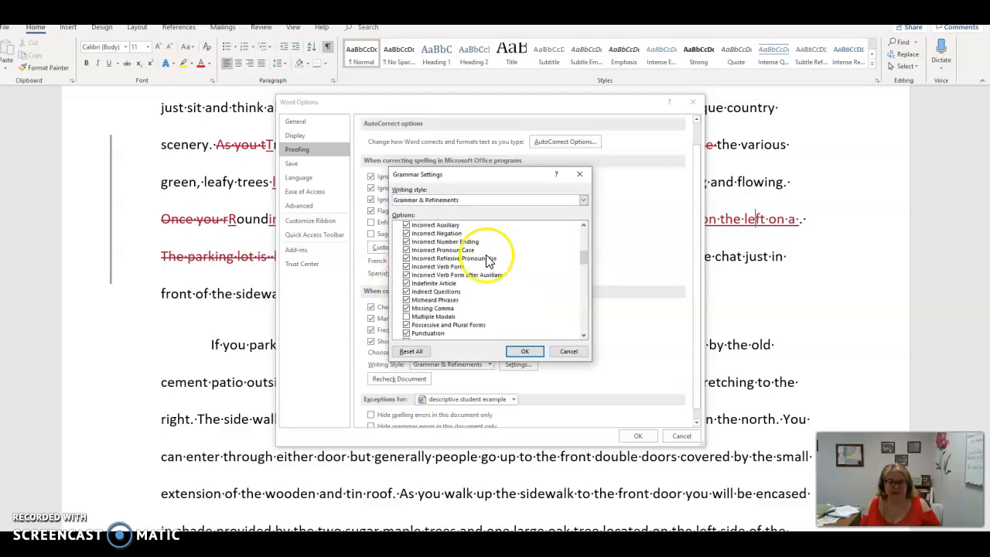
click(407, 318)
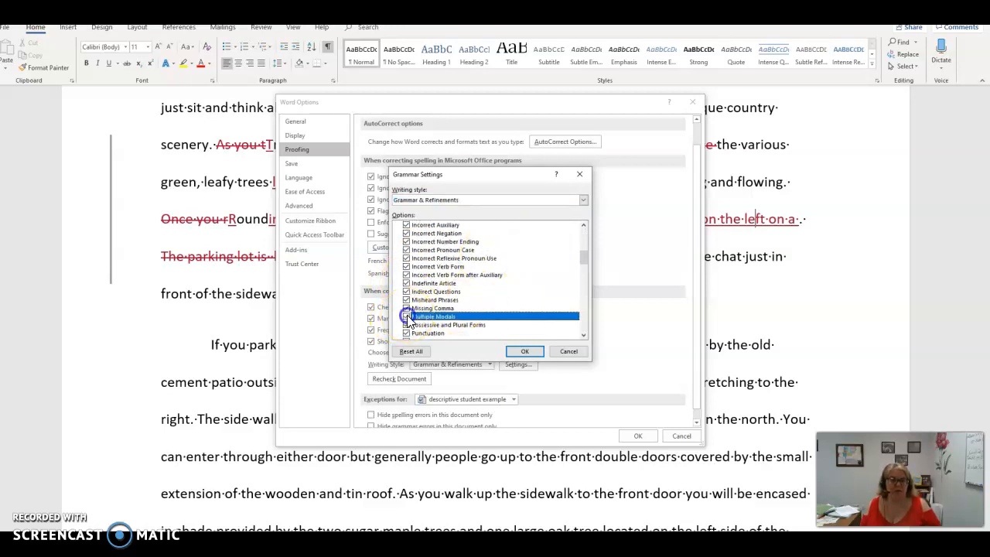
scroll(523, 272, down, 4)
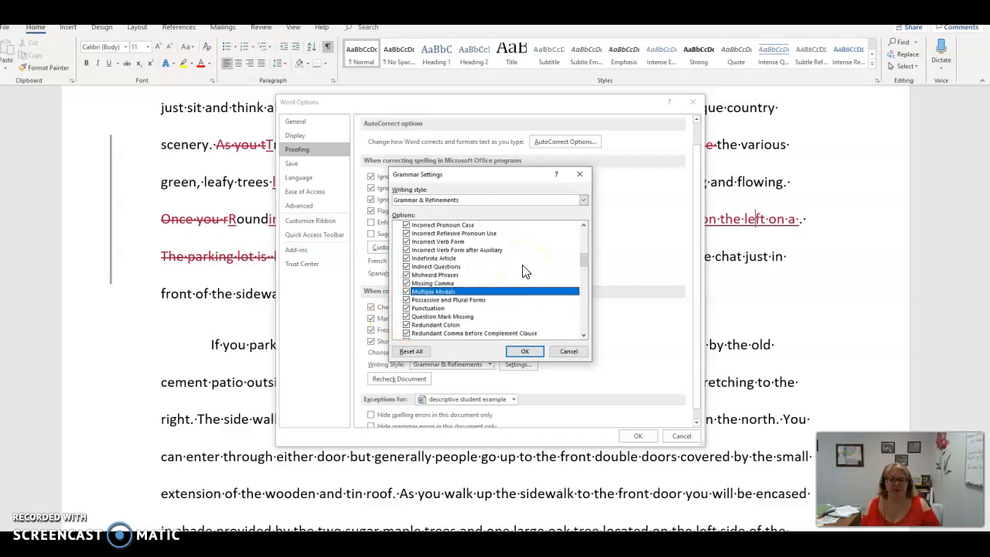
scroll(523, 273, down, 2)
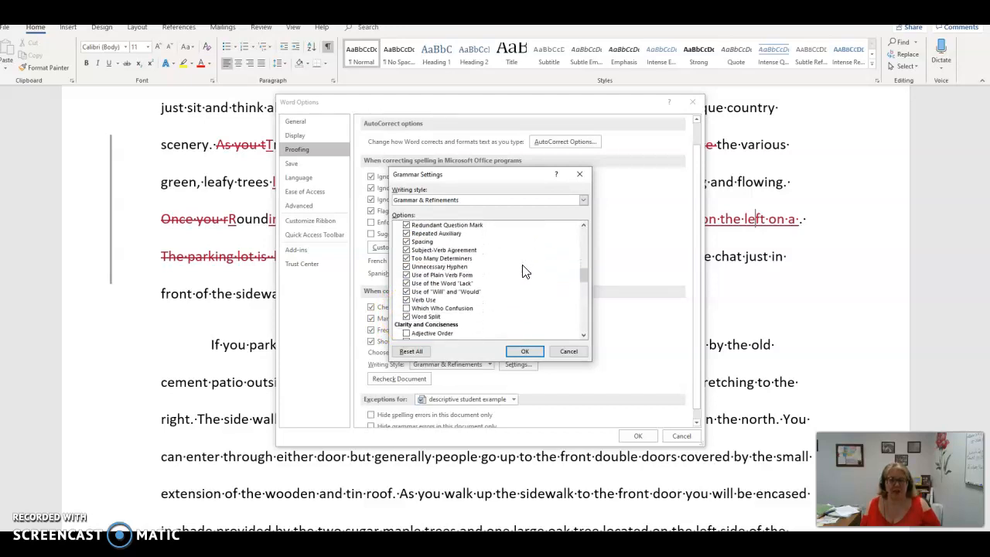
click(406, 309)
Step: Enable the clarity checks for Adjective Order, Adverb Placement, Complex Words, Conjunction Overuse, Double Negation and Jargon
scroll(473, 276, down, 3)
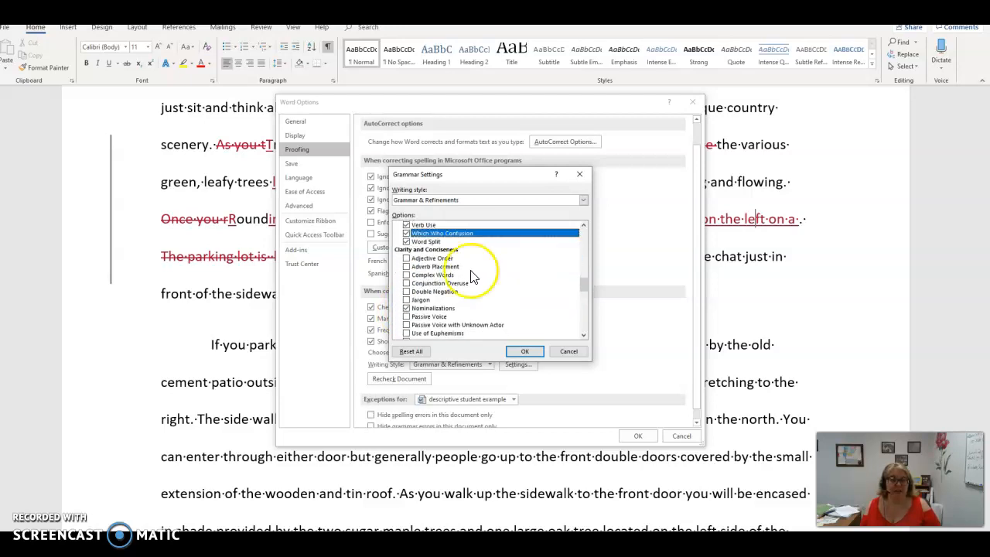
click(406, 259)
click(406, 275)
click(407, 283)
click(407, 300)
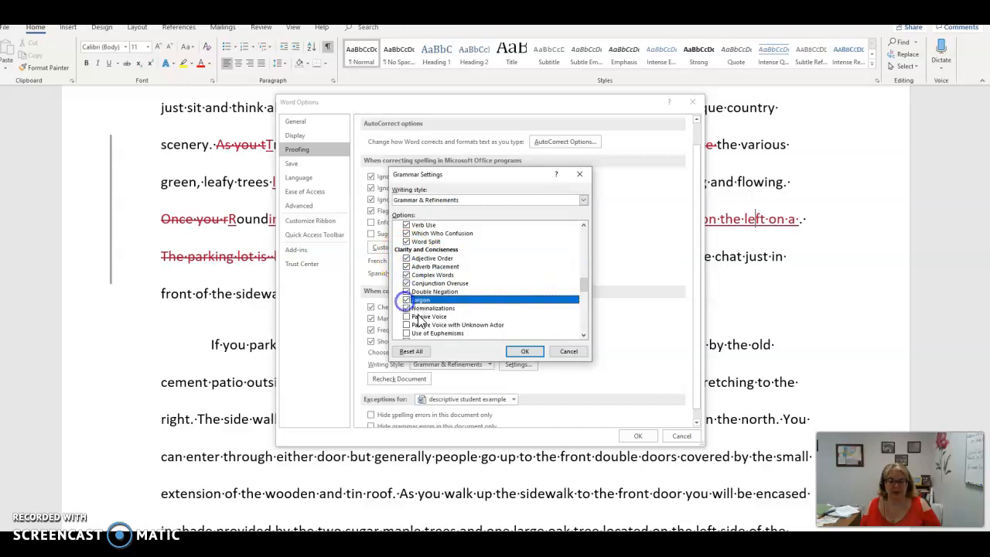
Step: Enable the checks for Passive Voice, Passive Voice with Unknown Actor, Use of Euphemisms, Words Expressing Uncertainty and Words in Split Infinitives
click(405, 316)
click(405, 325)
scroll(487, 270, down, 2)
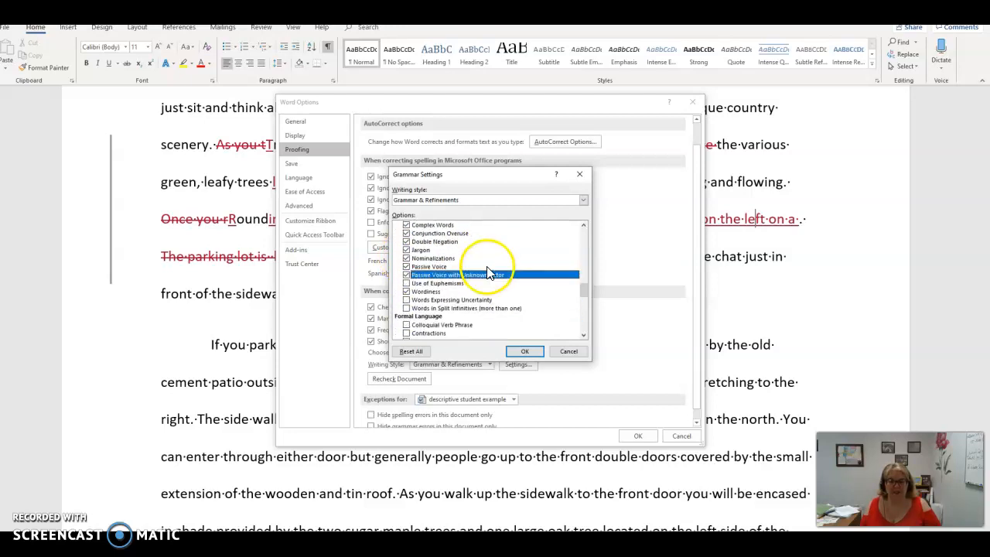
click(407, 283)
click(406, 299)
click(407, 307)
Step: Enable the Formal Language checks for Colloquial Verb Phrase, Contractions, Informal Language, Slang and Subjunctive Mood
scroll(413, 271, down, 2)
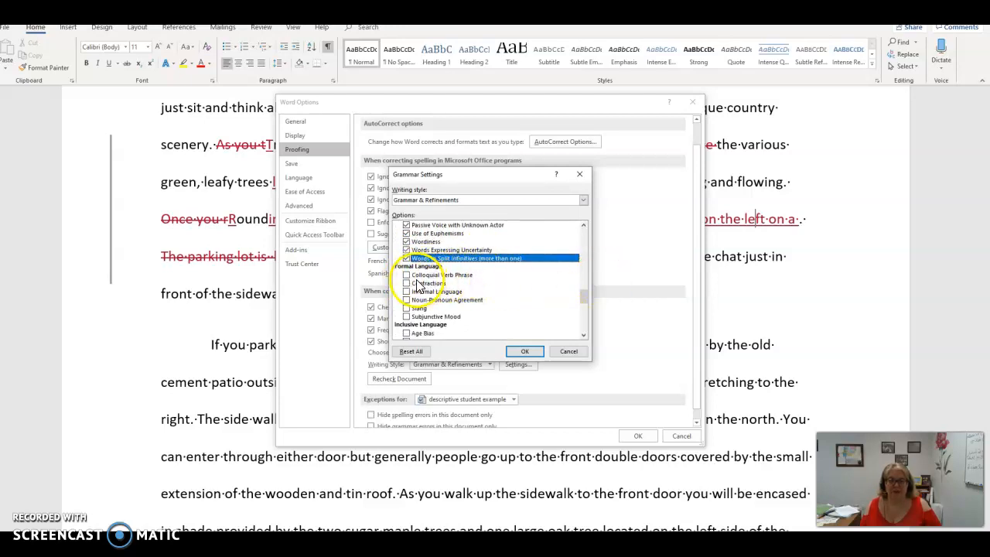
click(407, 275)
click(406, 283)
click(406, 291)
click(406, 299)
click(407, 307)
click(406, 316)
Step: Enable all the Inclusive Language checks, from Age Bias through Sexual Orientation Bias
scroll(525, 265, down, 2)
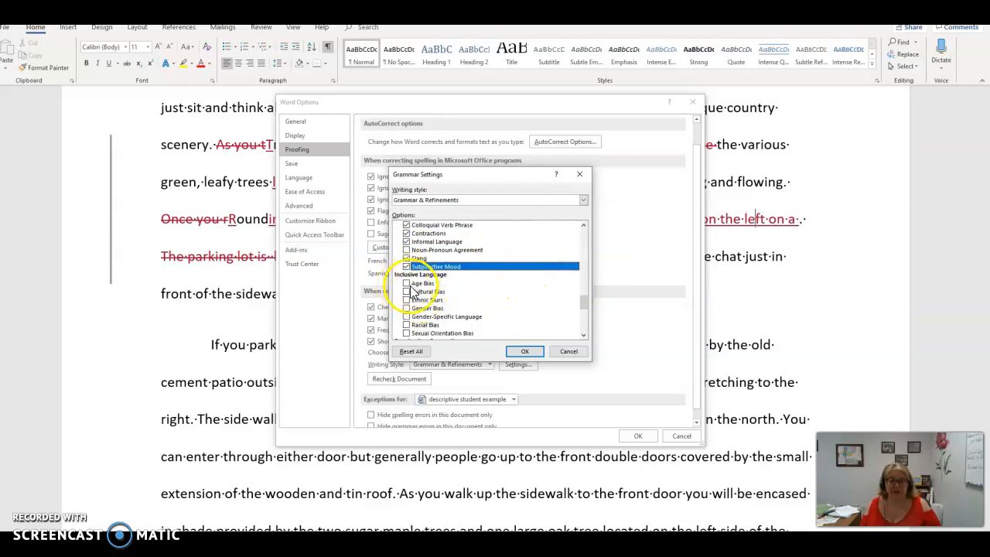
click(406, 283)
click(407, 290)
click(407, 299)
click(407, 307)
click(407, 316)
click(406, 325)
scroll(506, 279, down, 1)
scroll(506, 280, down, 2)
click(407, 283)
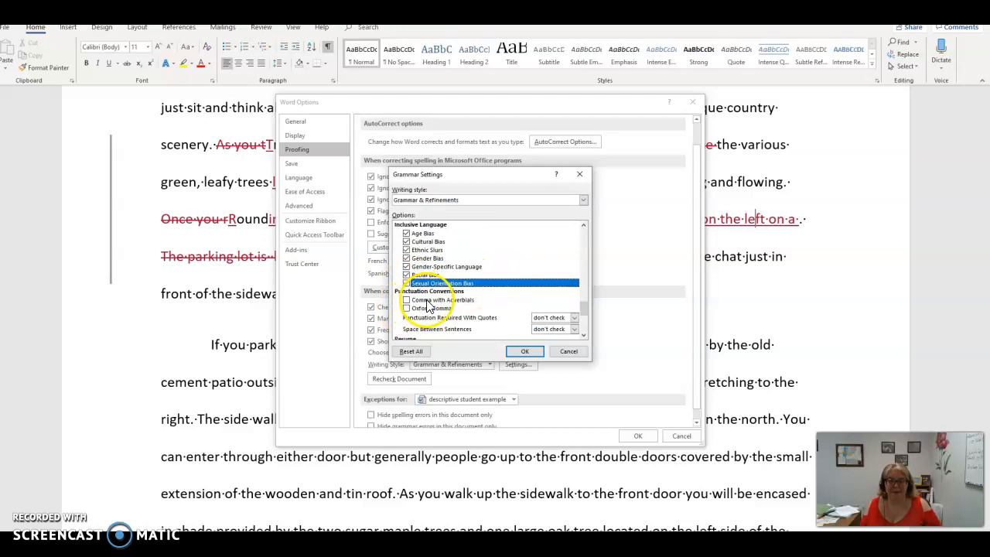
Step: Enable the Oxford Comma and Comma with Adverbials checks under Punctuation Conventions
click(407, 307)
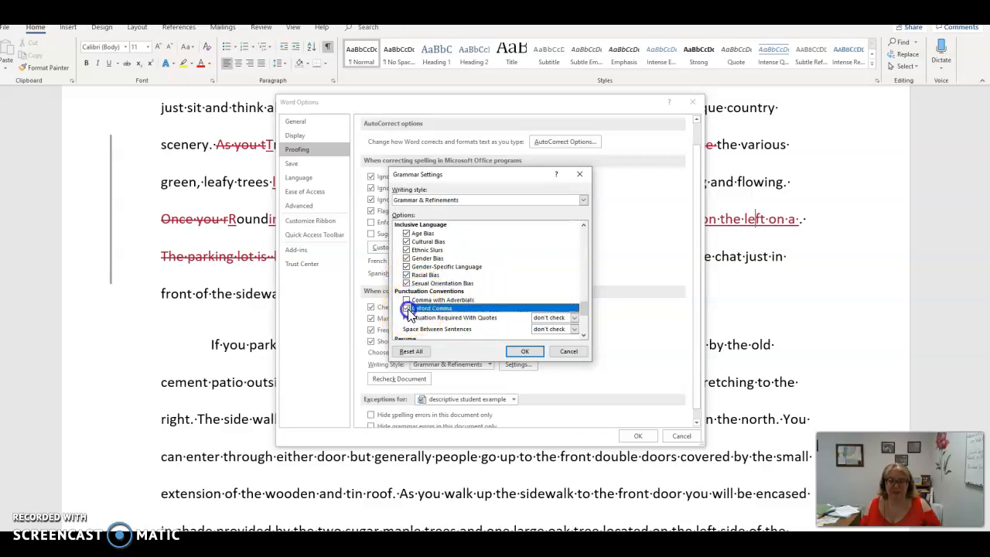
click(407, 299)
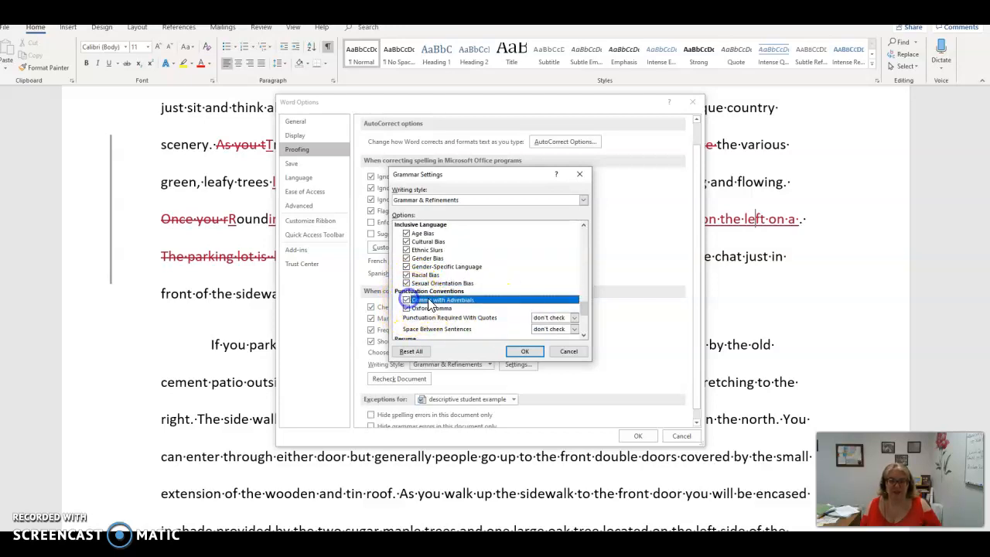
scroll(558, 289, down, 1)
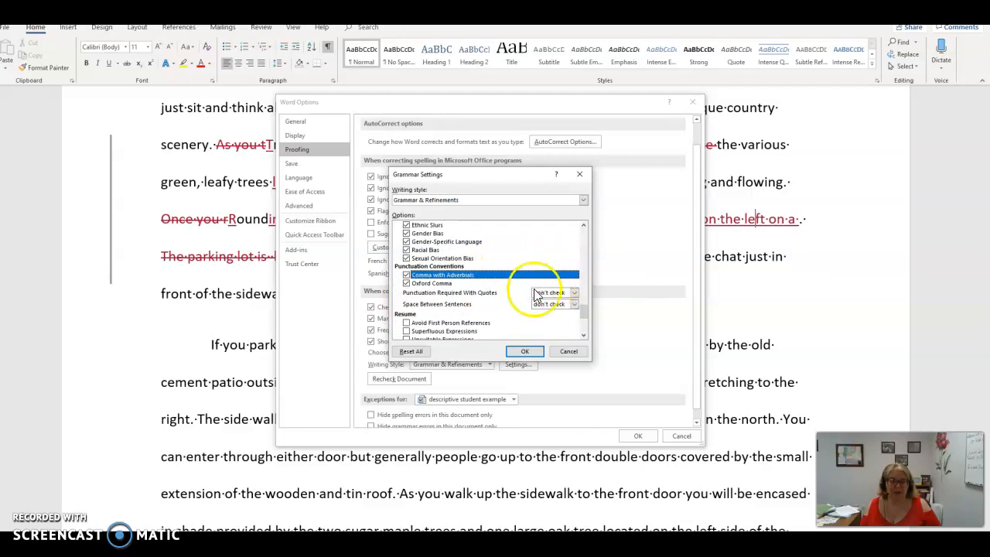
scroll(536, 294, down, 1)
scroll(510, 278, down, 1)
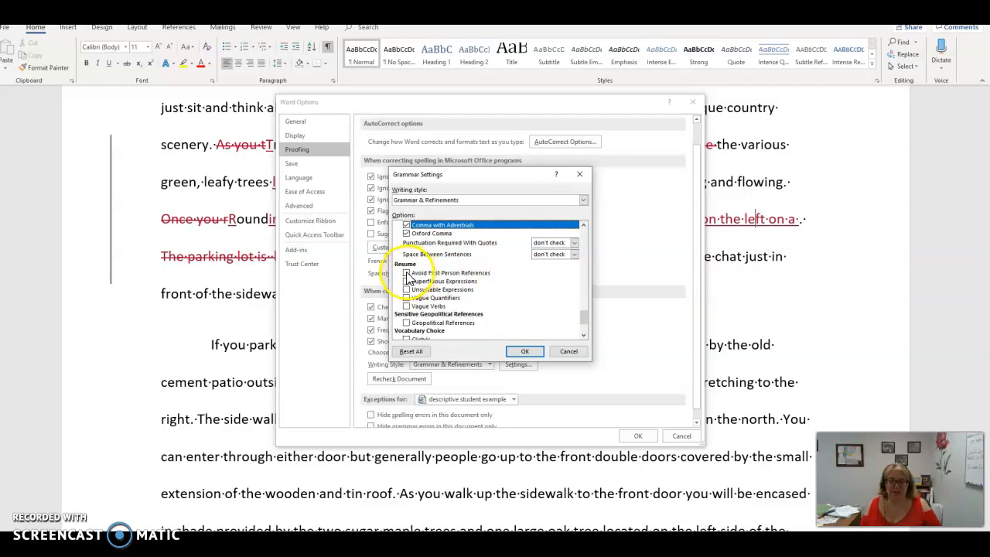
Step: Enable the Resume checks for Avoid First Person References, Superfluous Expressions, Unsuitable Expressions, Vague Quantifiers and Vague Verbs
click(406, 273)
click(407, 281)
click(406, 290)
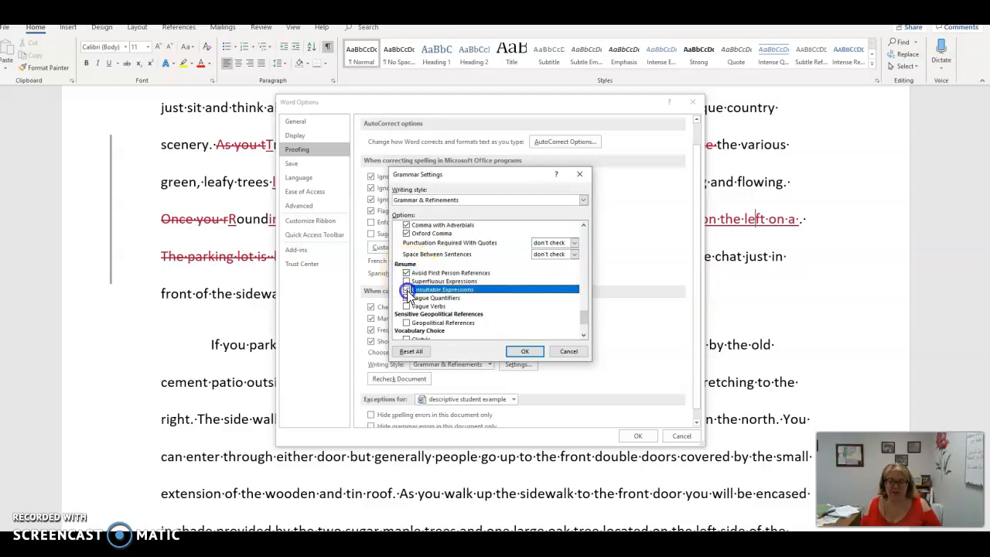
click(407, 281)
click(406, 297)
click(406, 306)
Step: Enable Geopolitical References and all Vocabulary Choice checks, from Clichés through Weak Verbs, and apply the grammar settings
scroll(502, 278, down, 3)
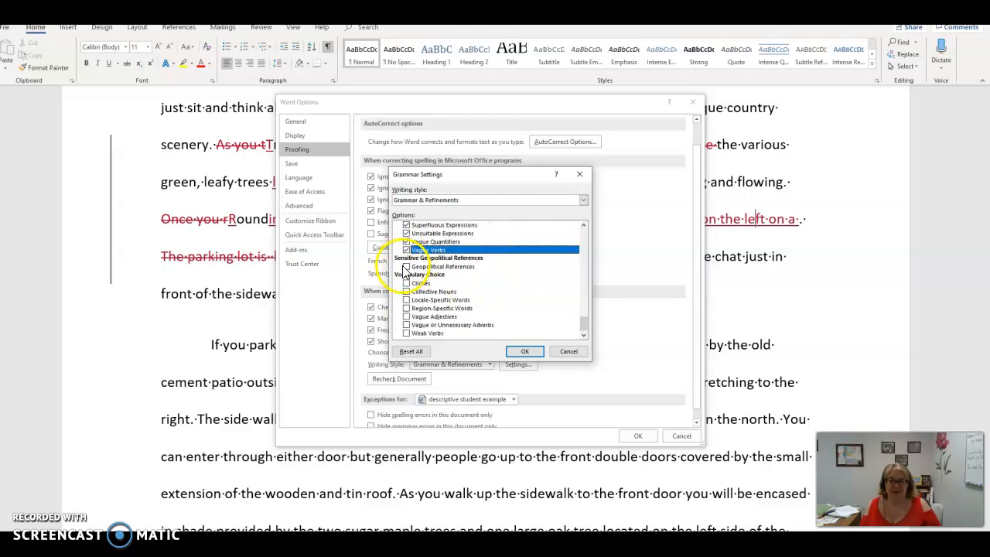
click(407, 266)
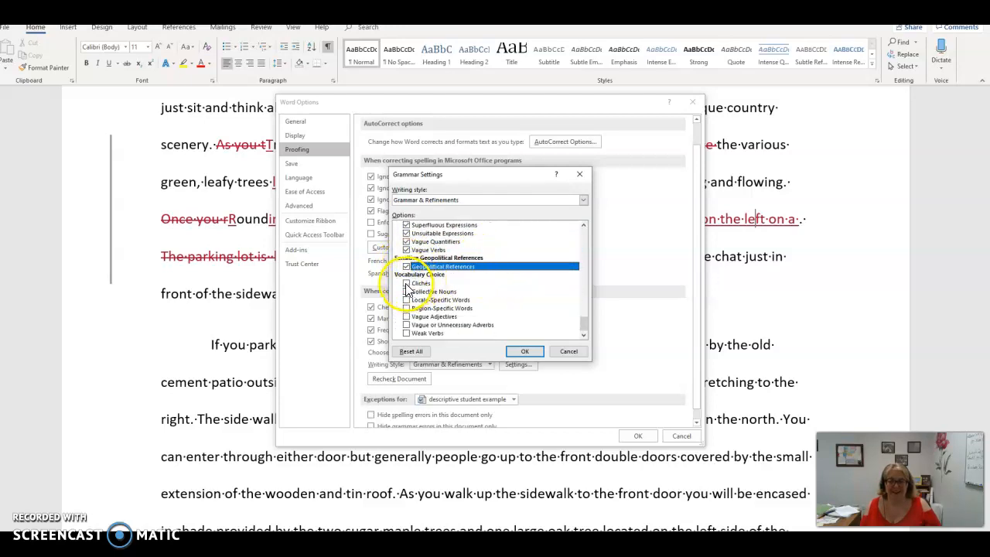
click(407, 283)
click(407, 291)
click(407, 299)
click(407, 308)
click(407, 316)
click(406, 325)
click(406, 333)
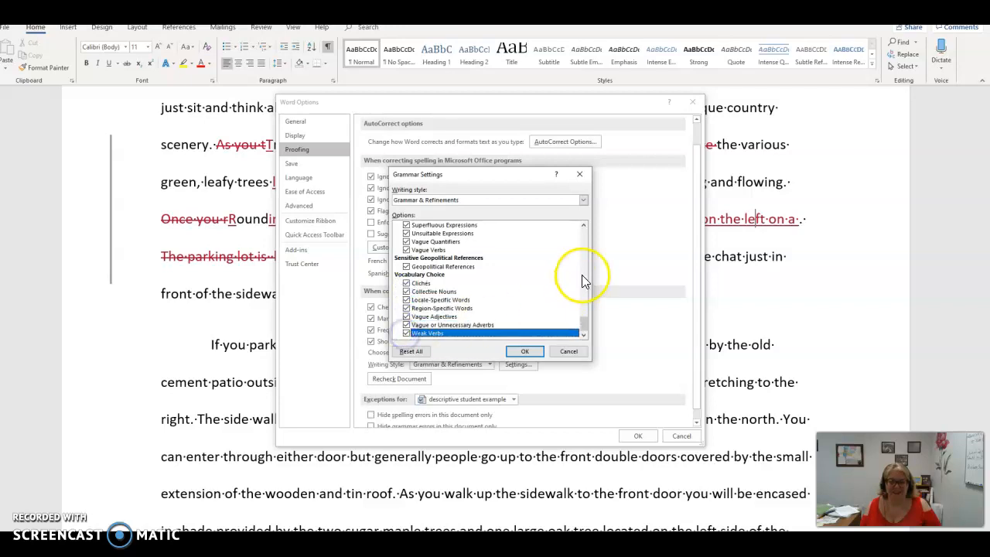
click(525, 354)
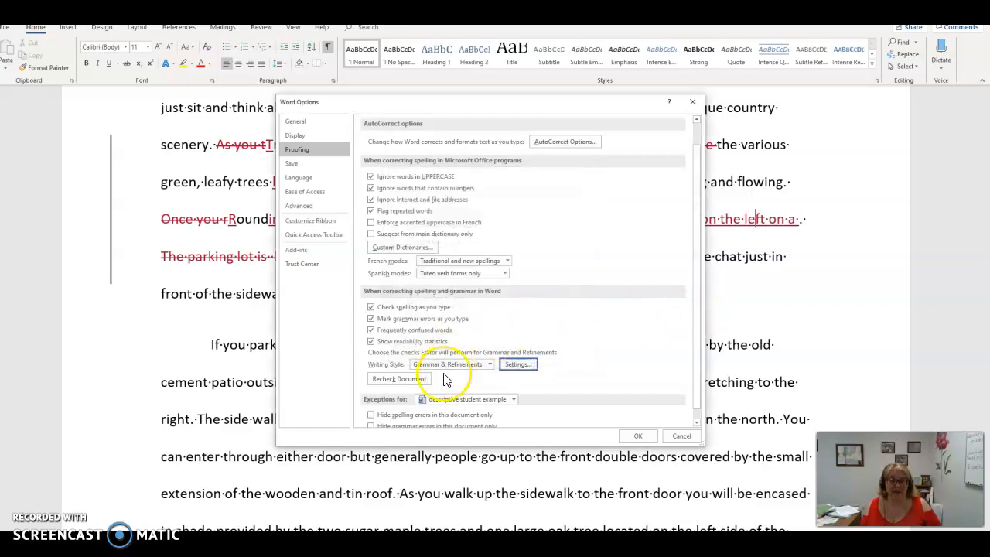
Step: Reset the spelling and grammar checker to recheck the document, and apply the proofing options
click(410, 379)
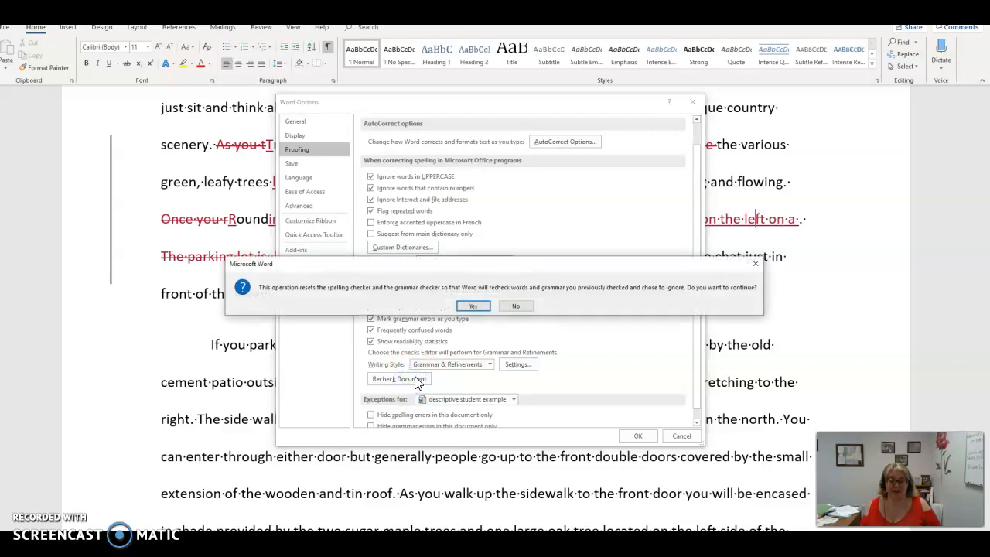
click(477, 306)
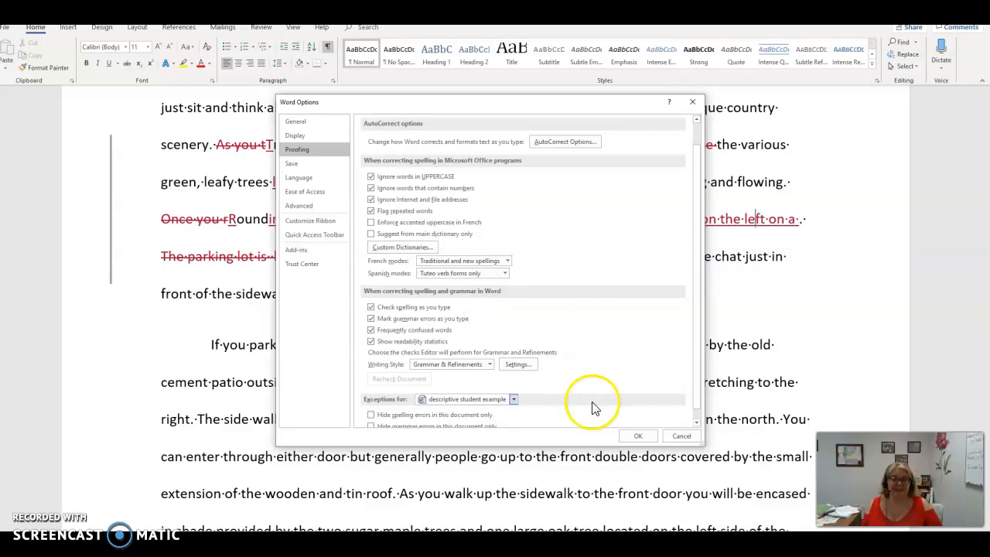
click(637, 435)
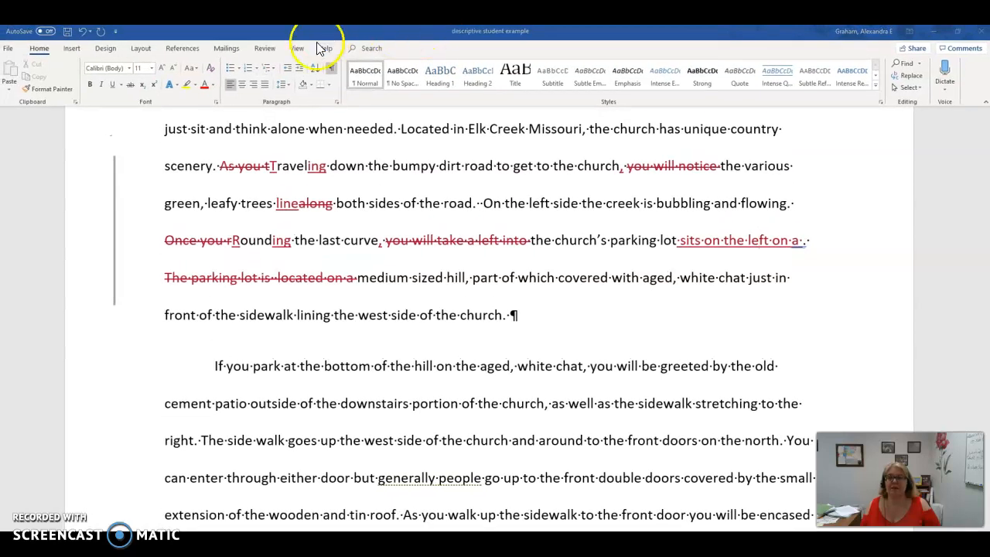
Step: Run the Editor check on the essay and start reviewing all of its results
click(267, 49)
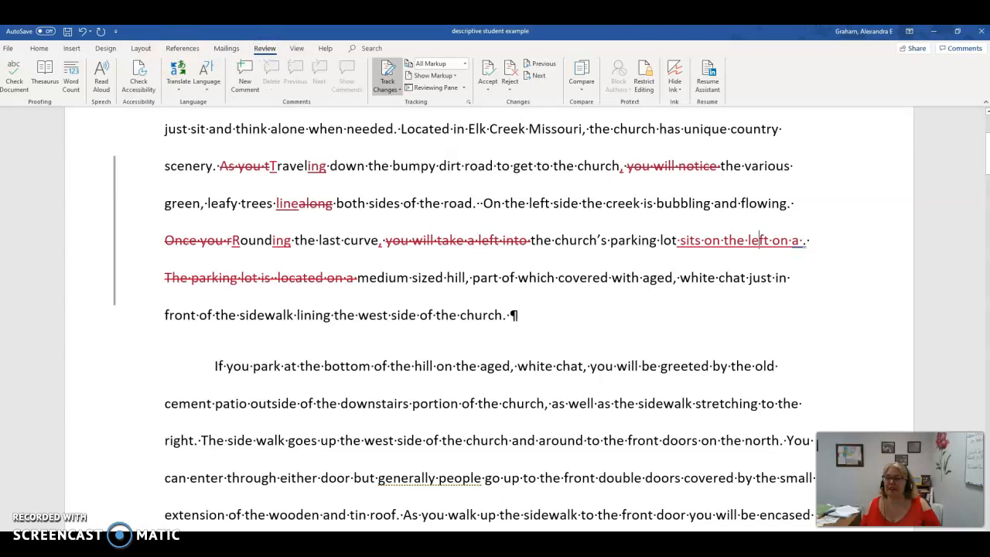
click(14, 82)
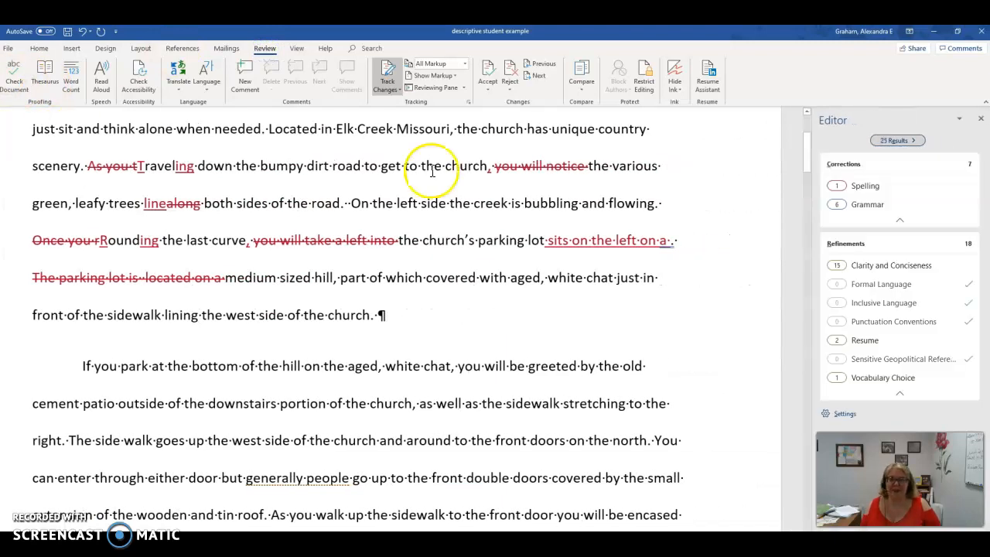
drag(804, 164, 802, 125)
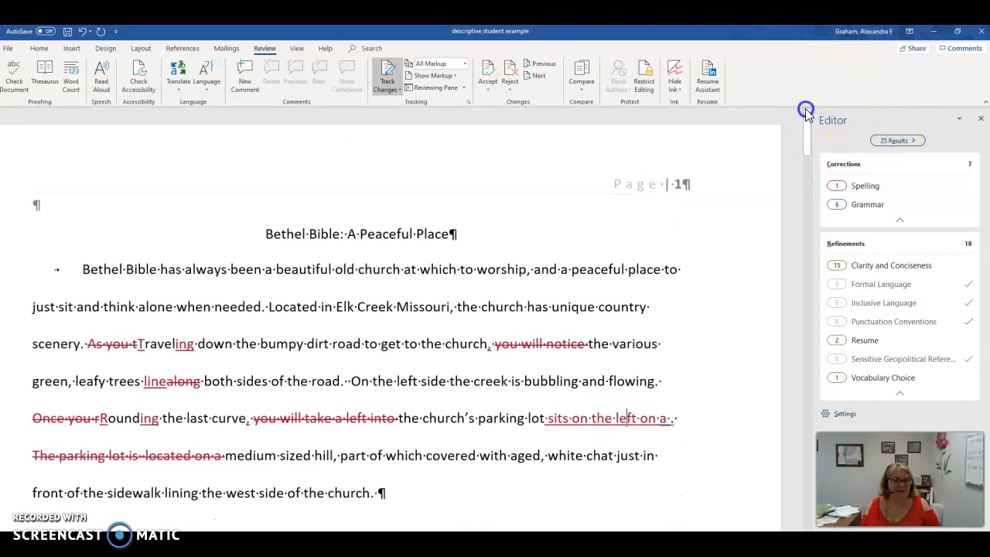
click(907, 141)
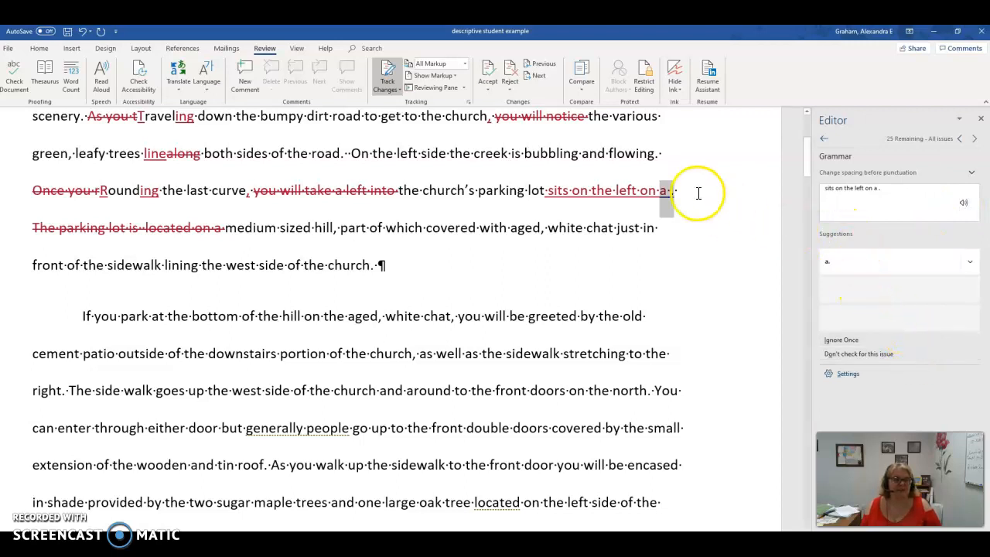
Step: Delete the stray period after "sits on the left on a" and resume checking all results
click(672, 192)
key(Delete)
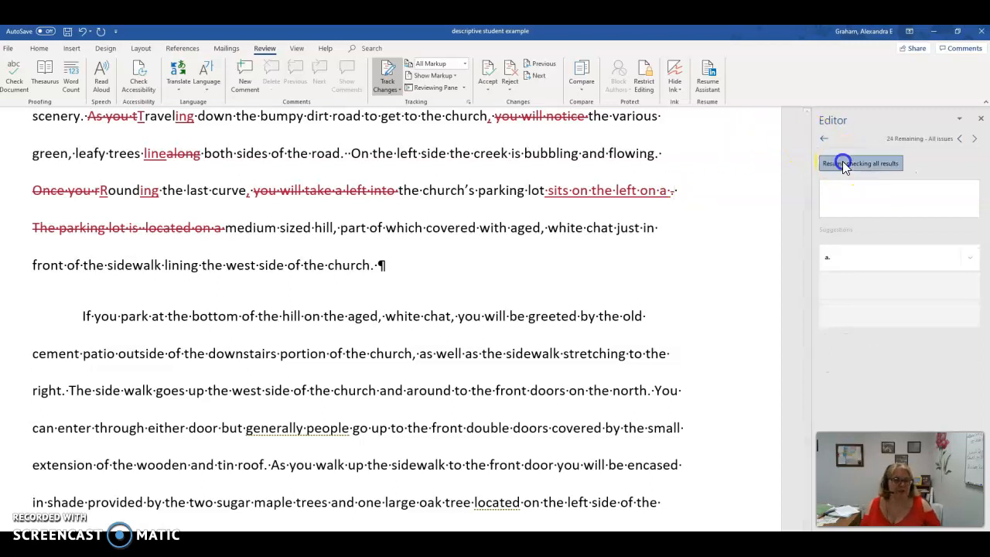
click(843, 163)
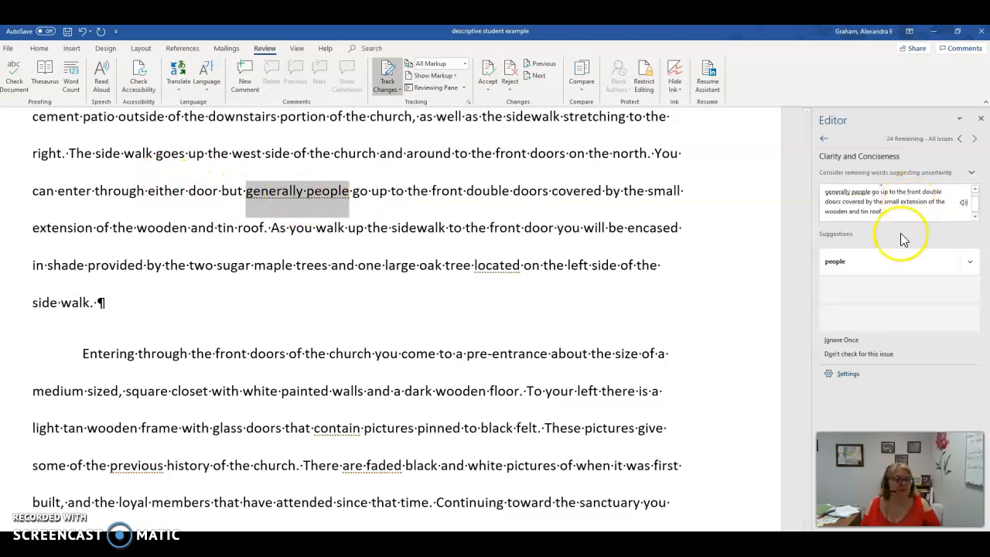
Step: Accept the Editor's suggestions "people", "found" for "located" and "earlier" for "previous", ignoring the one for "contain" once
click(848, 260)
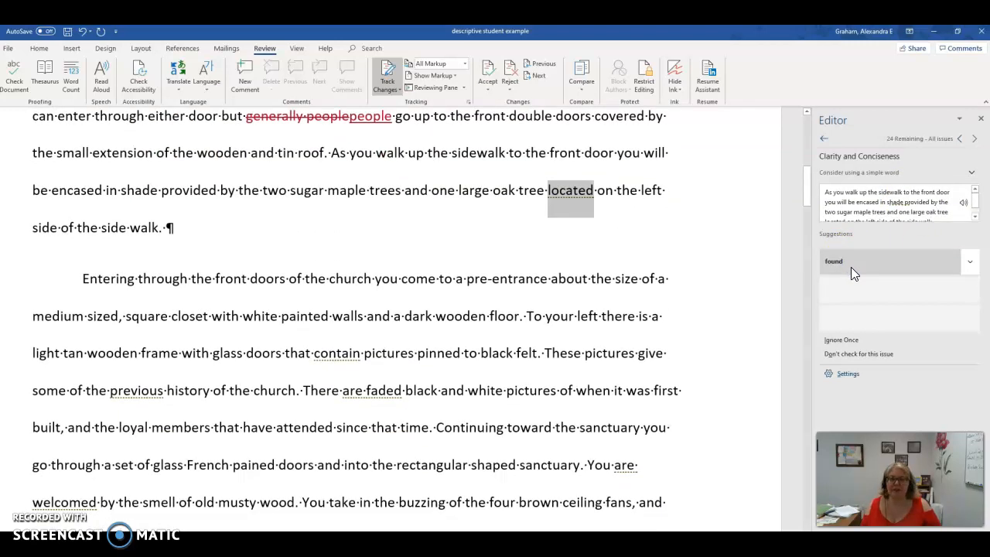
click(850, 259)
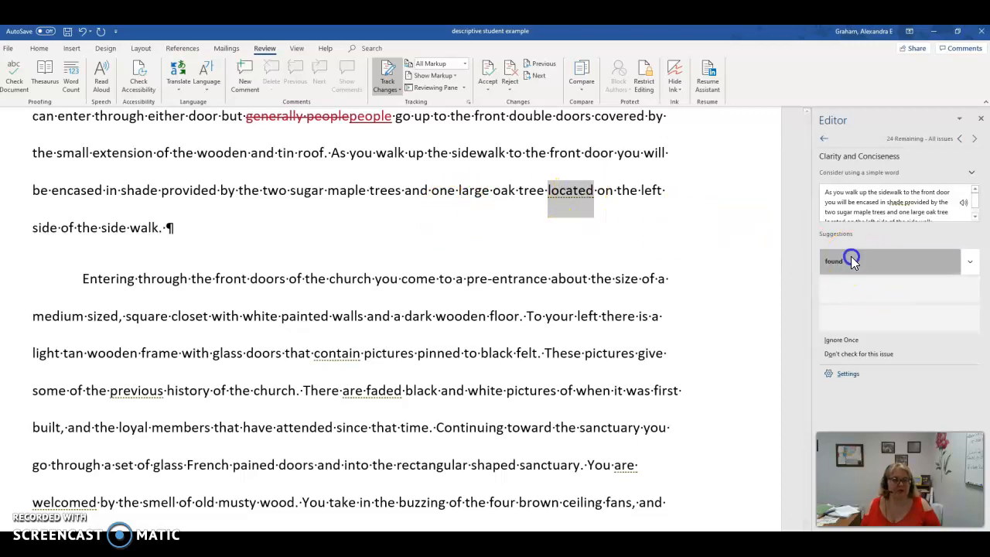
click(873, 260)
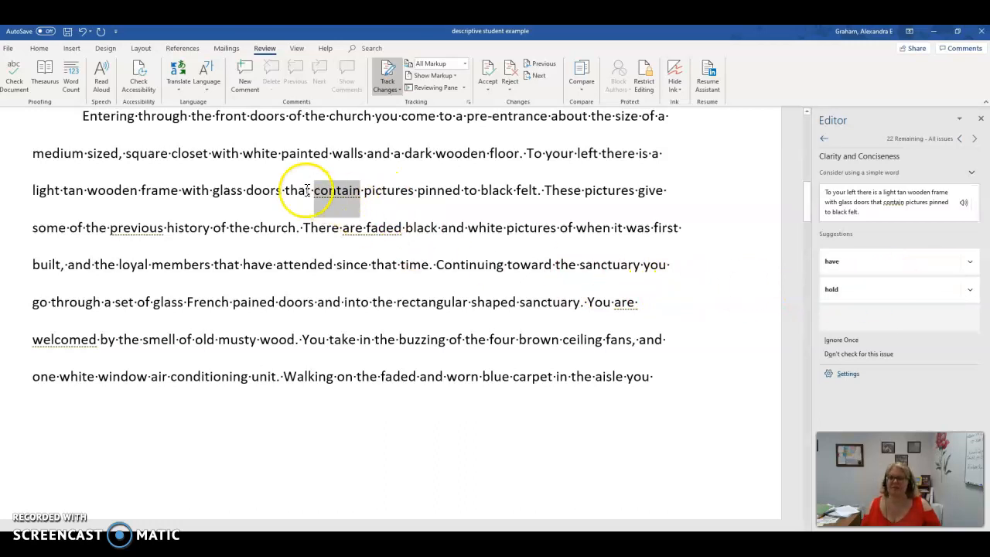
click(855, 339)
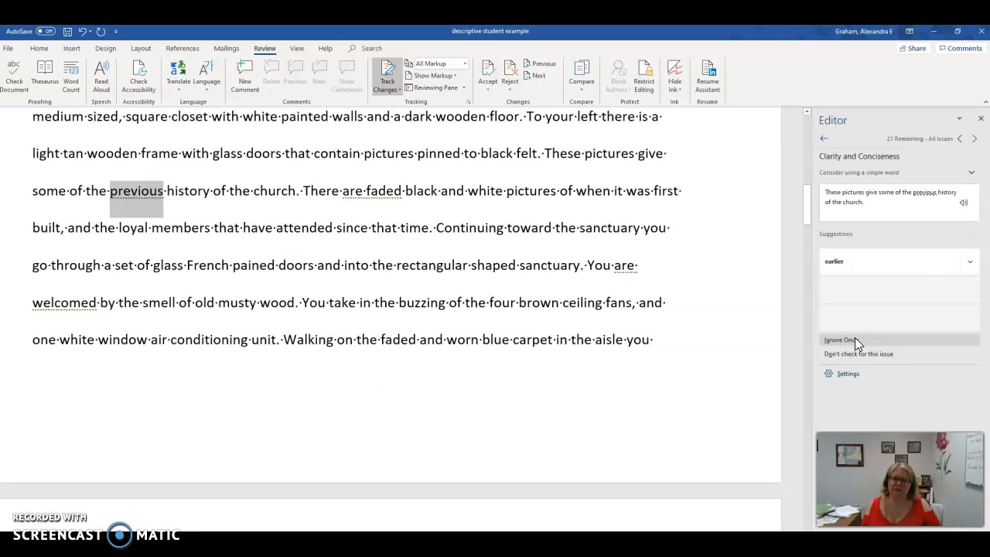
click(855, 264)
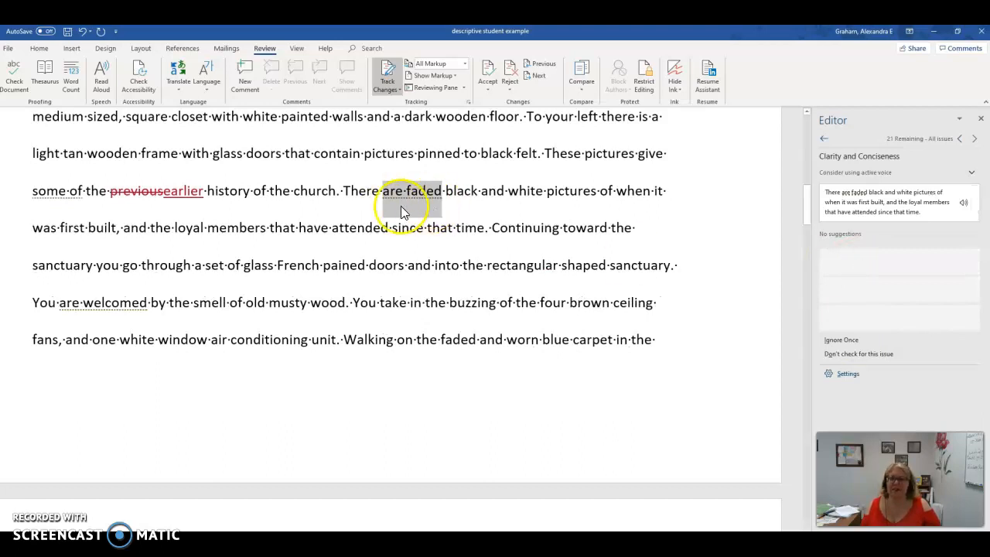
Step: Delete "There are" before "faded black and white pictures" and capitalize "Faded" to start the sentence
click(373, 211)
drag(356, 192, 403, 191)
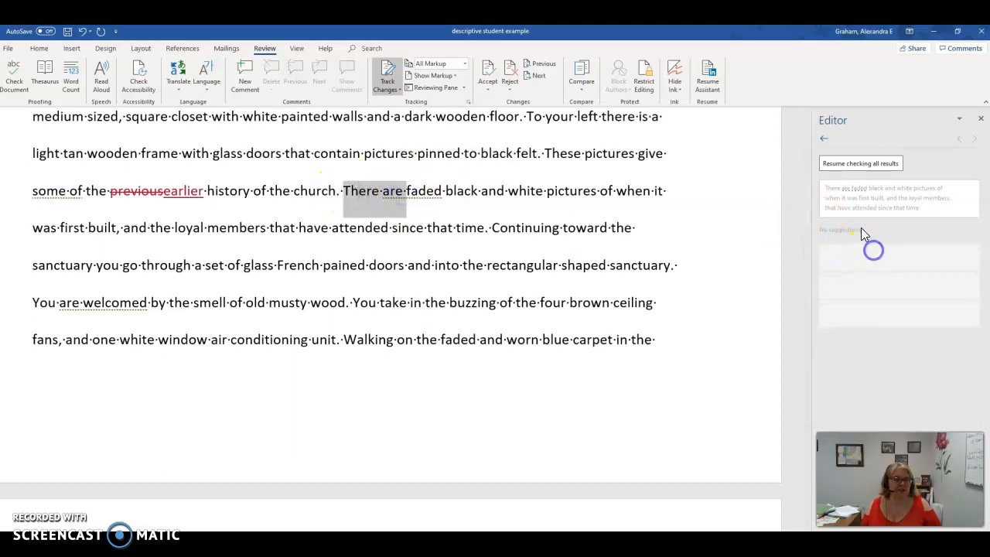
key(Delete)
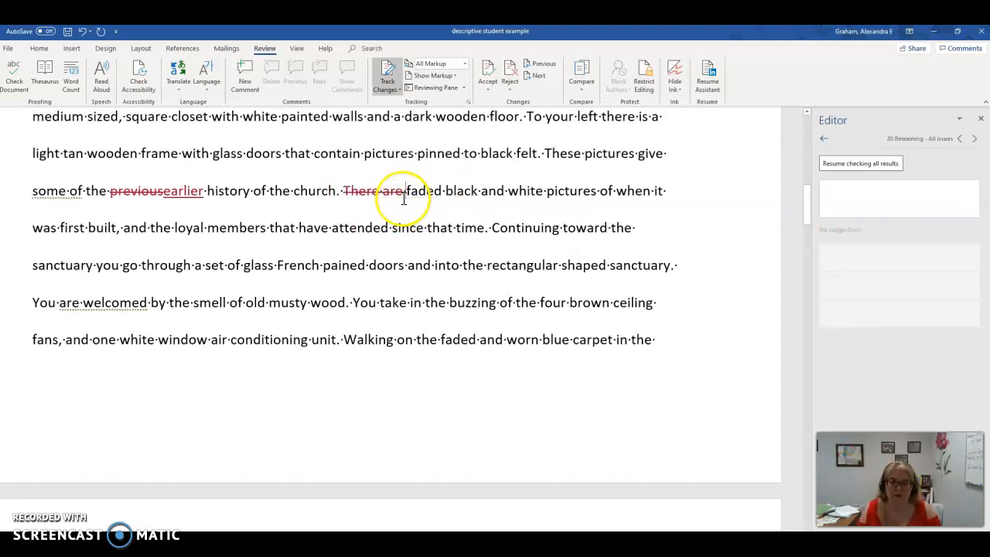
key(Delete)
text(F)
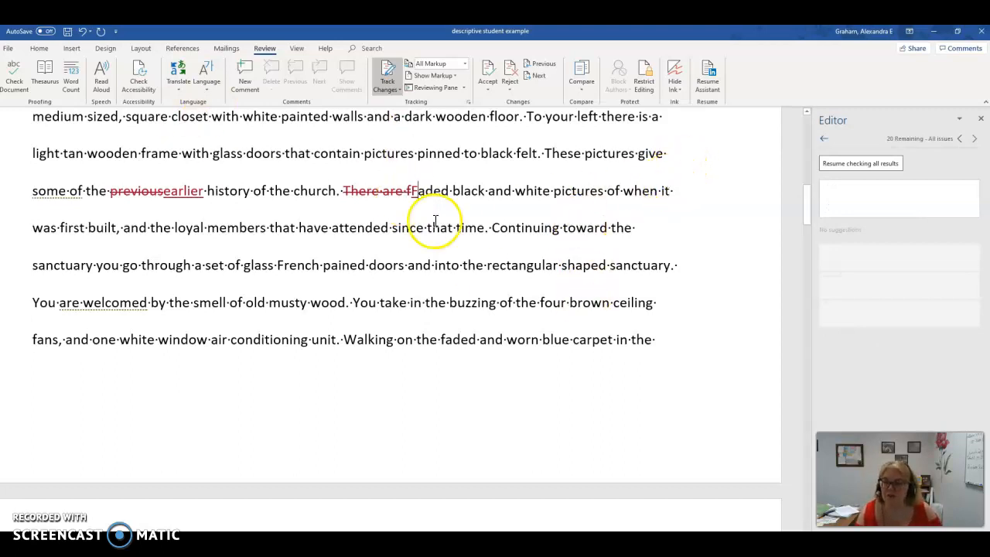
Step: Replace "that" with "who" after "the loyal members"
click(115, 228)
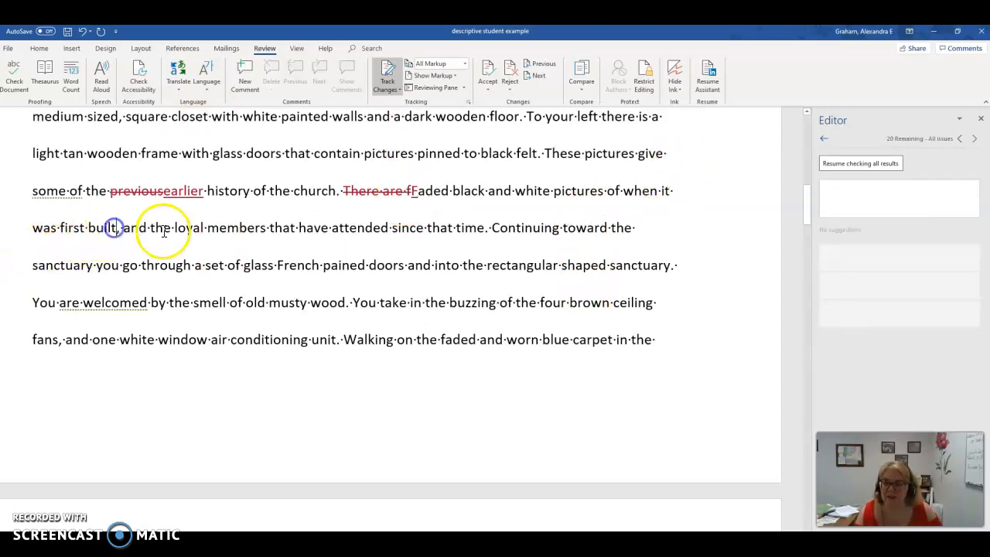
double_click(283, 227)
text(who)
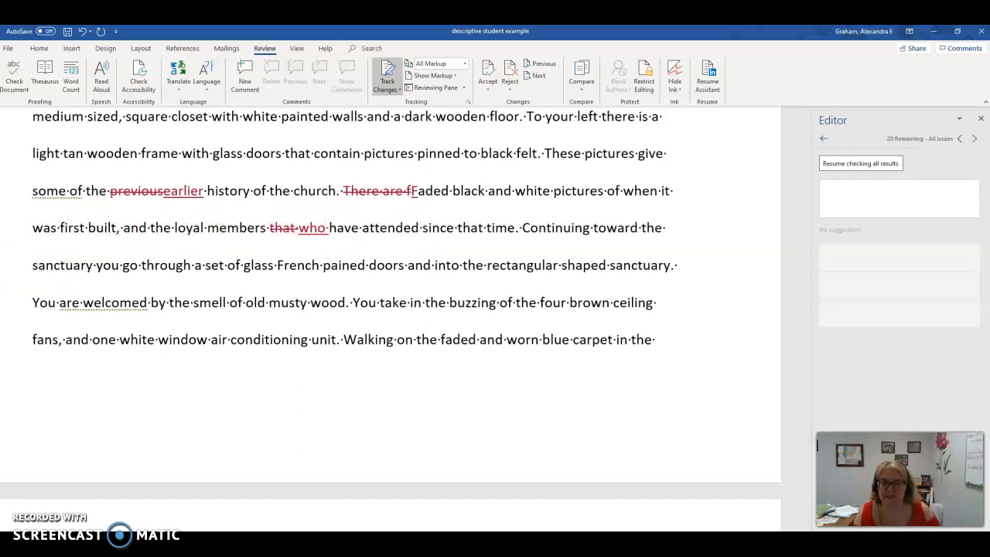
Step: Add "standout against the black felt" after "attended since that time" and resume checking all results
click(515, 228)
text(standout aga)
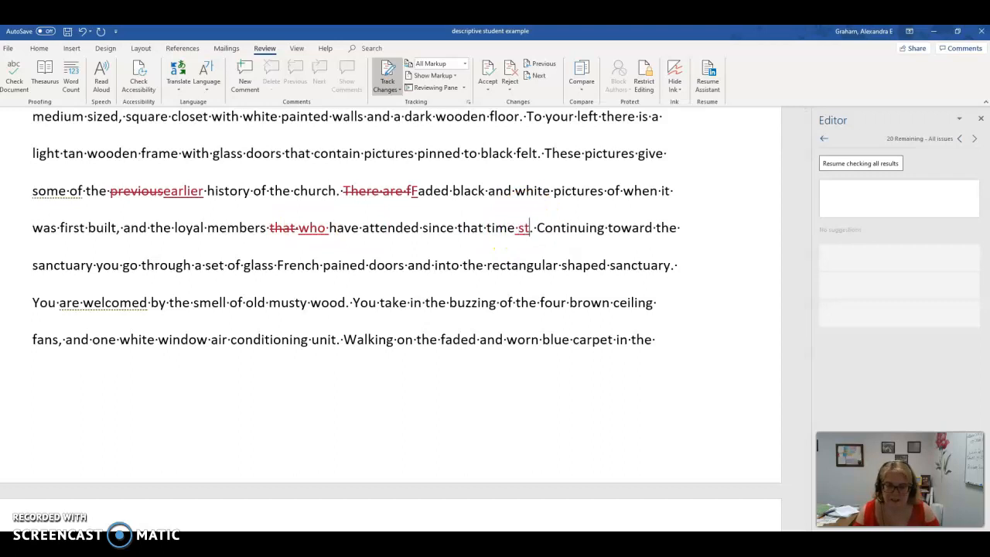
text(inst the)
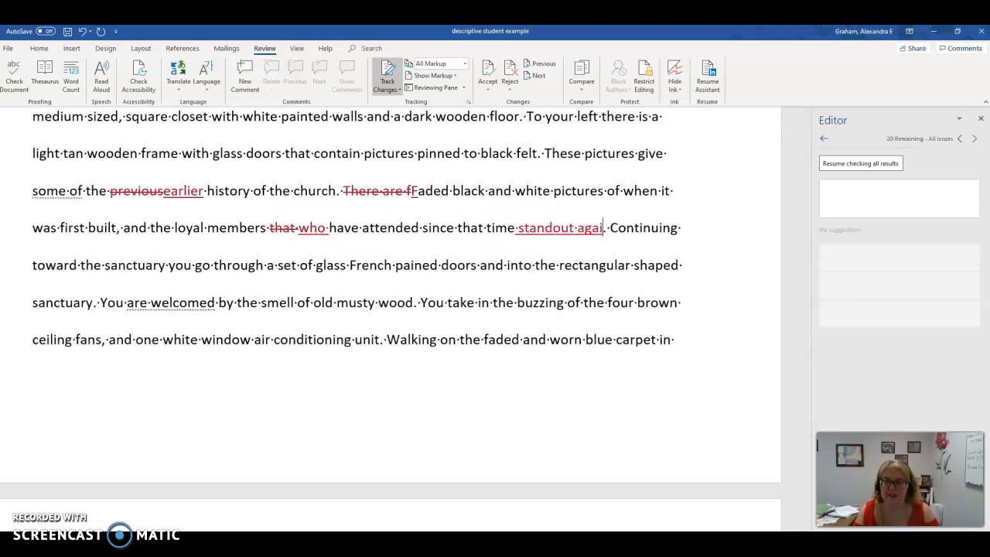
text( black felt)
click(860, 163)
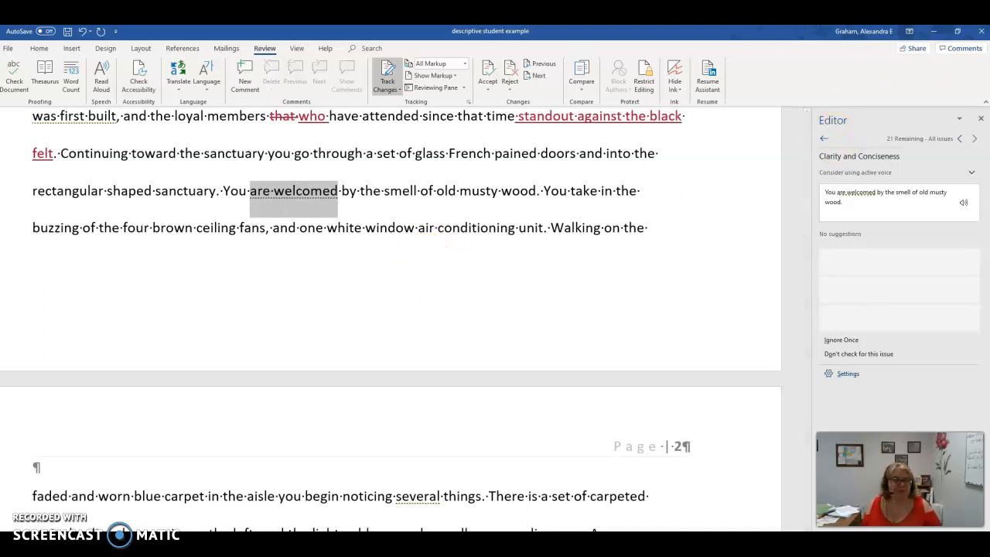
Step: Close the Editor and look through the rest of the essay for the marked spelling, grammar and style issues
click(979, 120)
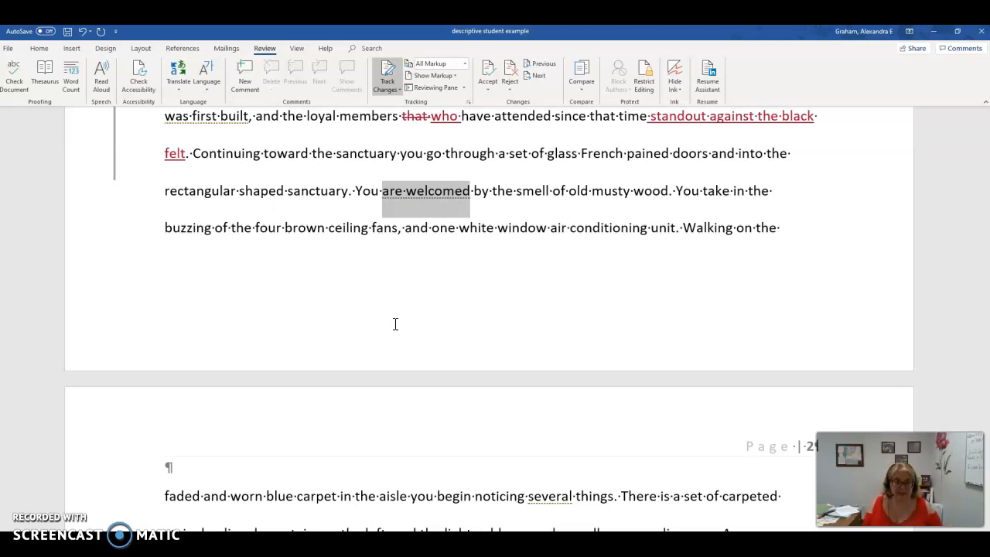
scroll(395, 323, down, 8)
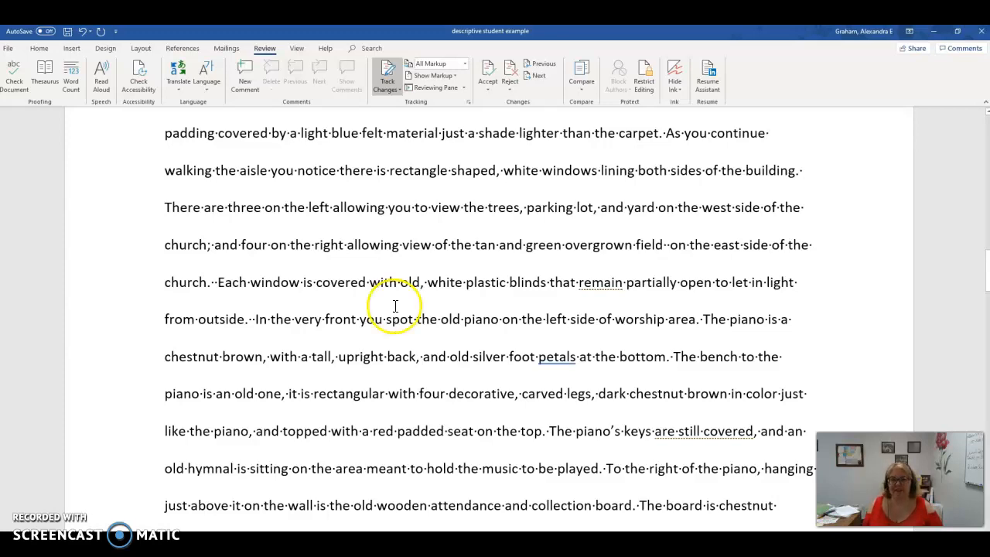
scroll(394, 326, down, 6)
scroll(392, 318, down, 8)
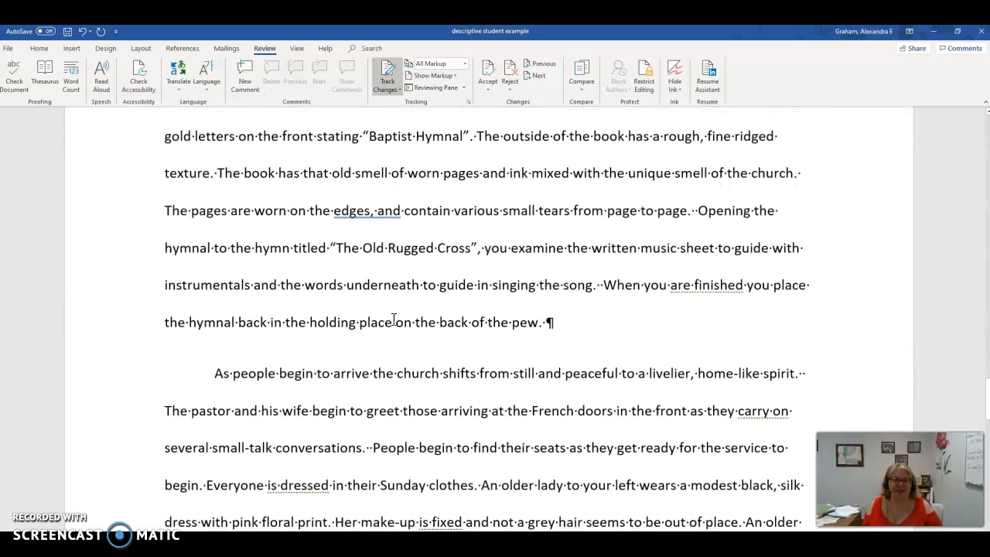
click(393, 311)
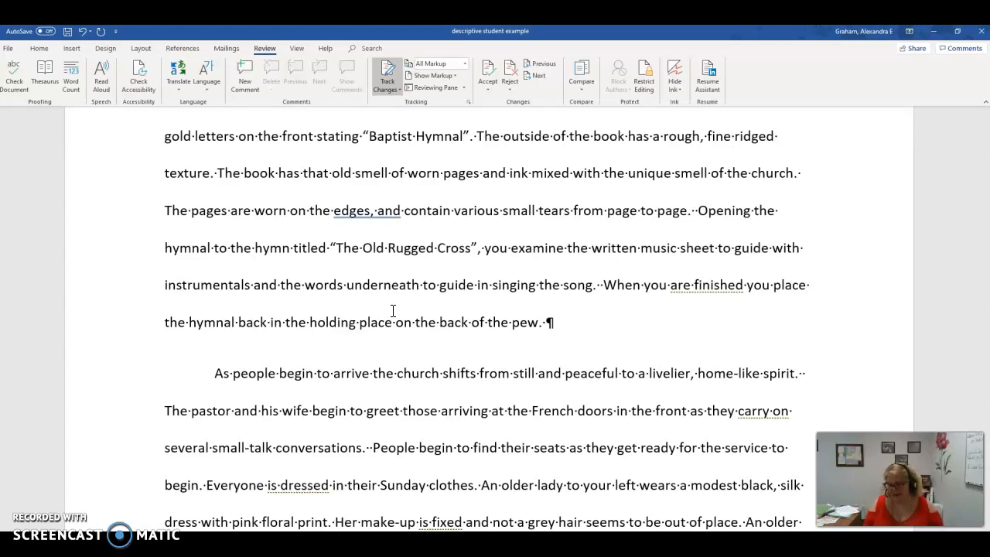
scroll(457, 320, down, 12)
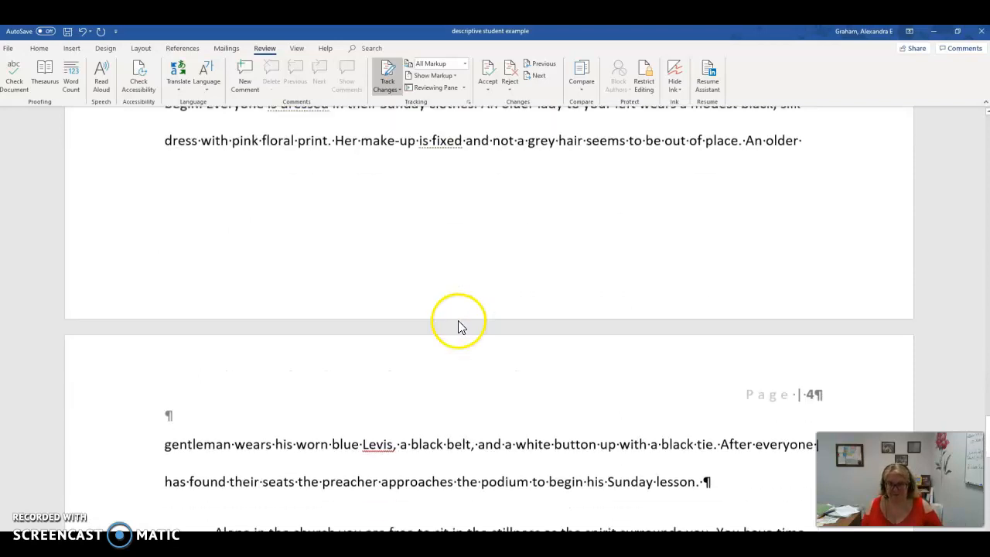
scroll(458, 320, up, 3)
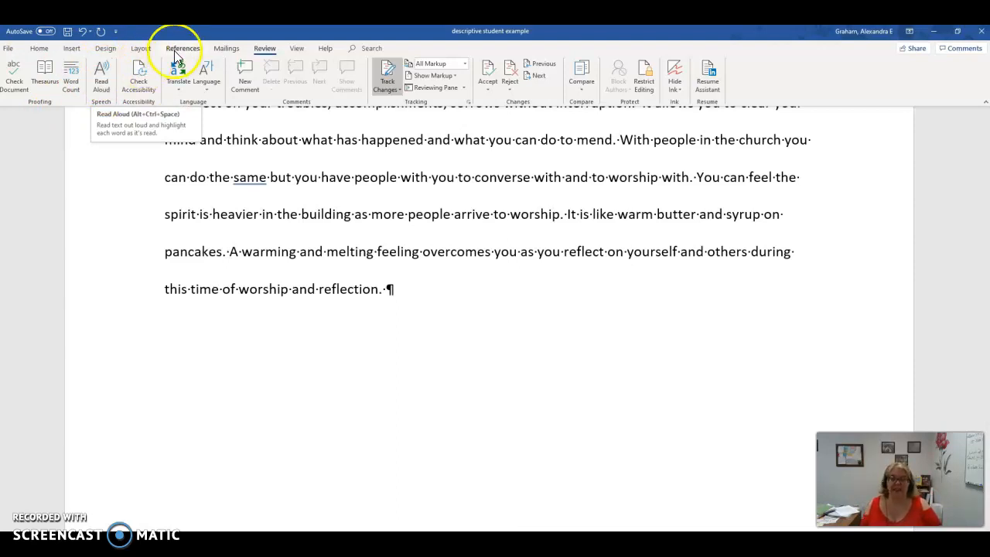
Step: Look through all commands available for the Quick Access Toolbar in the program options, and close the options
click(10, 51)
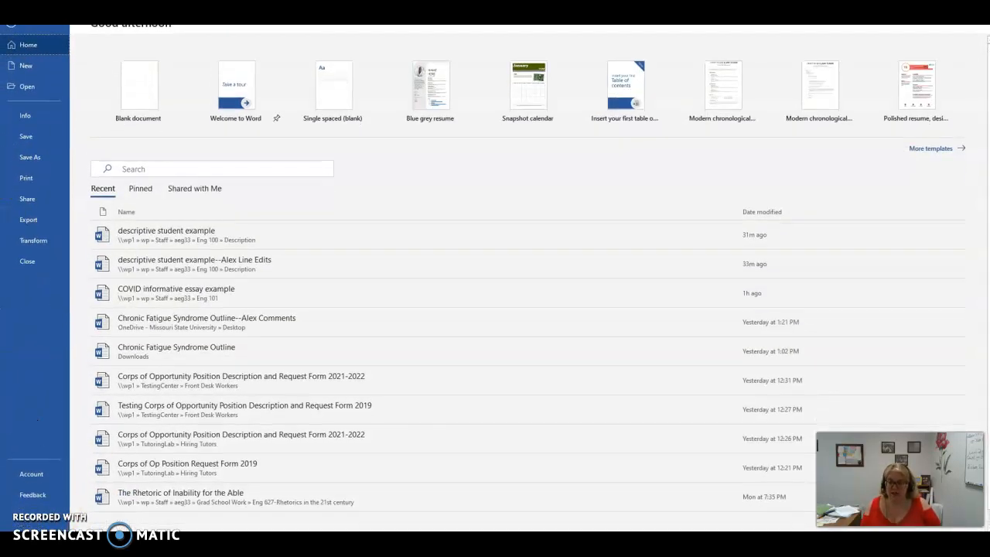
click(28, 513)
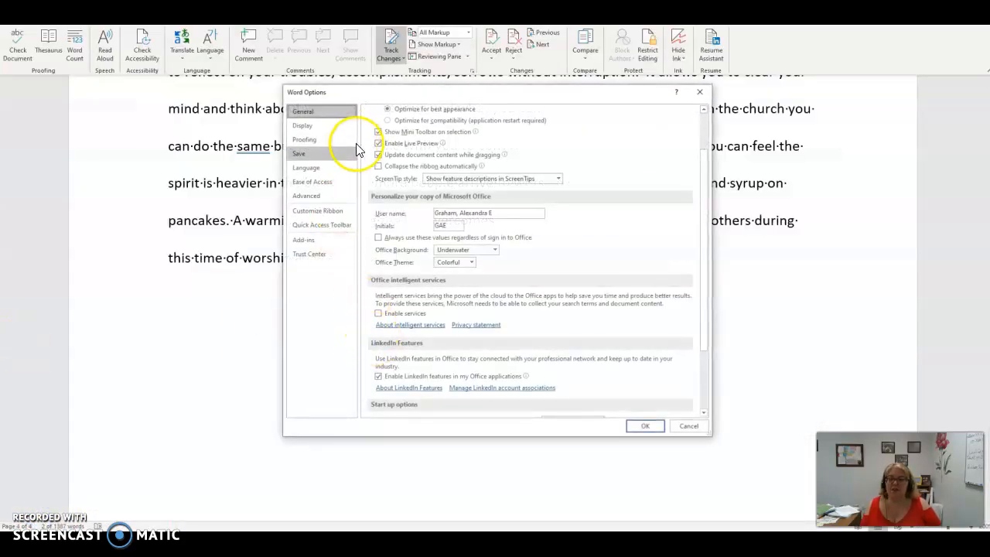
click(335, 231)
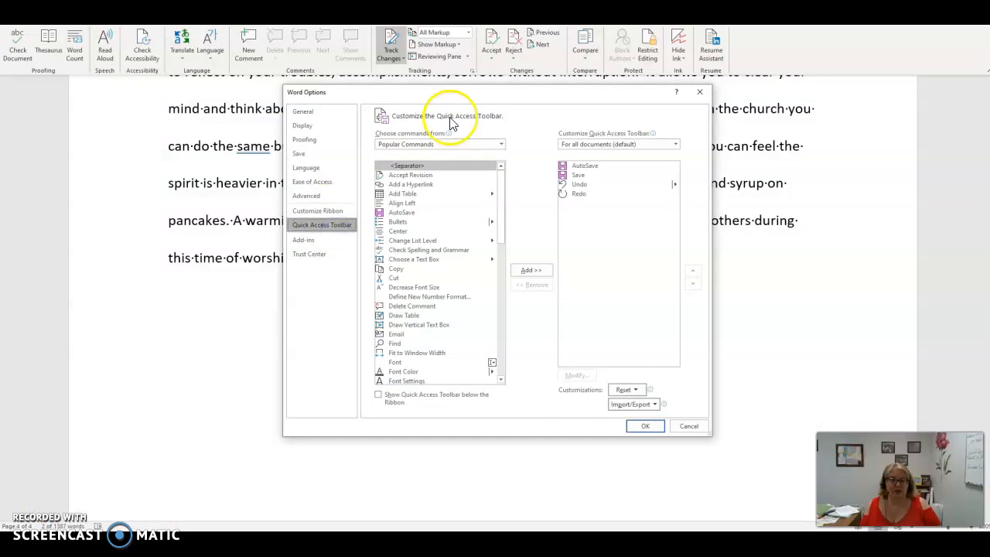
click(419, 144)
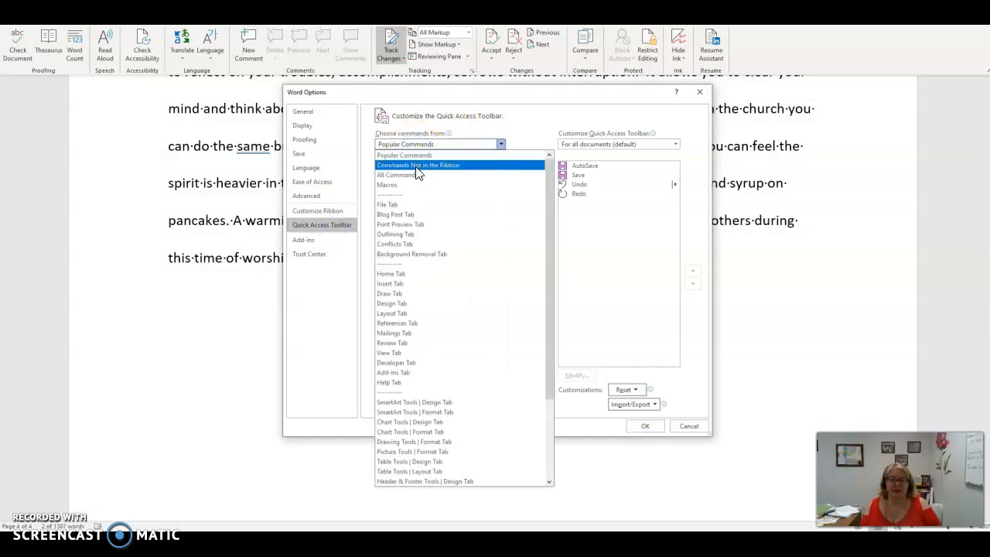
click(410, 174)
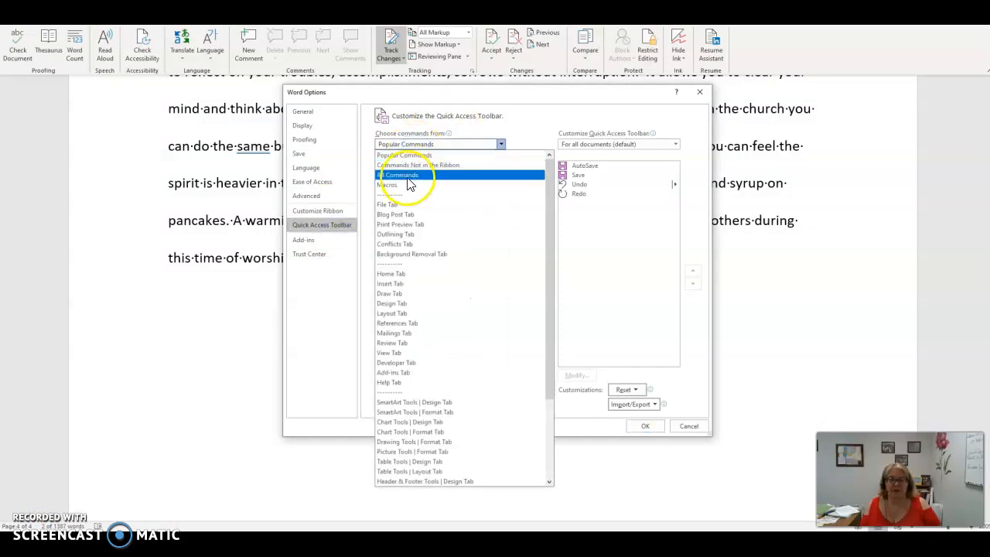
click(501, 179)
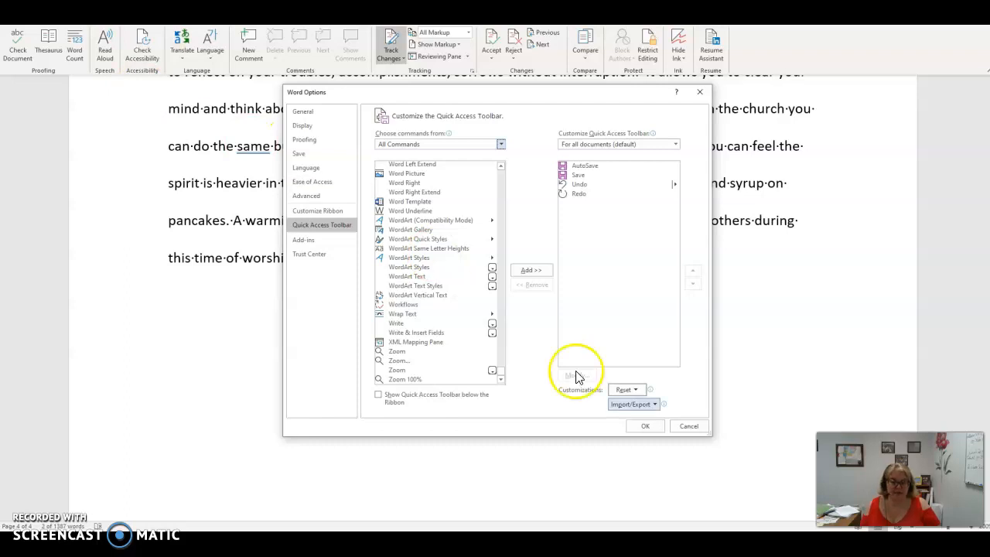
click(643, 426)
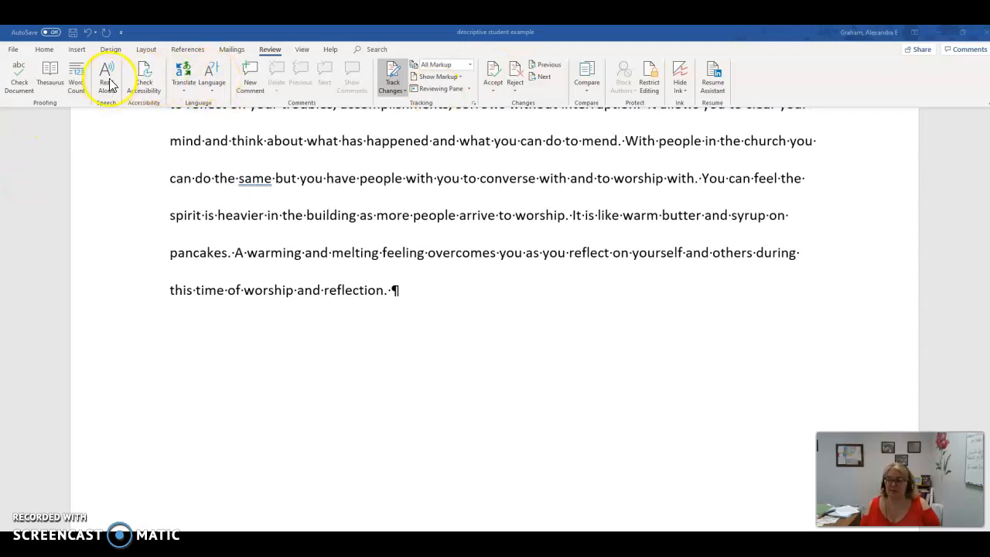
Step: Have the essay's last sentence, starting with "A warming and melting feeling", read aloud
click(397, 259)
drag(236, 253, 388, 290)
click(106, 77)
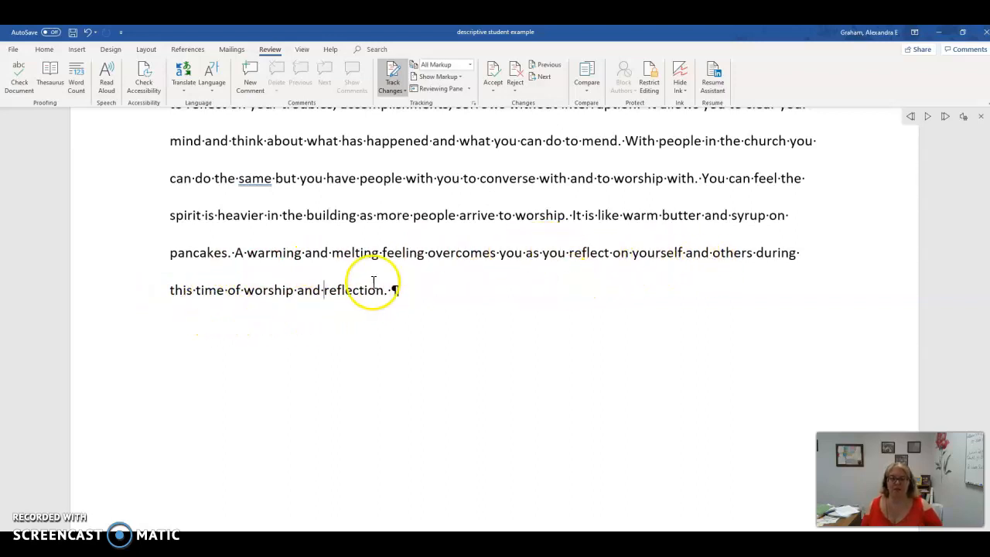
Step: Replace "you as you" with "parishioners as they" in the essay's last sentence
double_click(511, 253)
click(504, 253)
drag(504, 252, 568, 250)
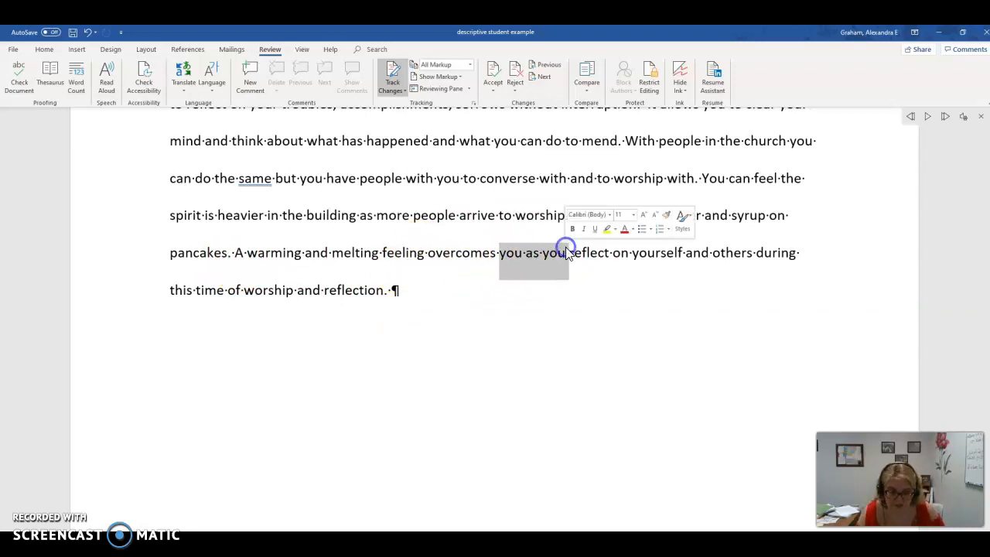
text(parishioners as they)
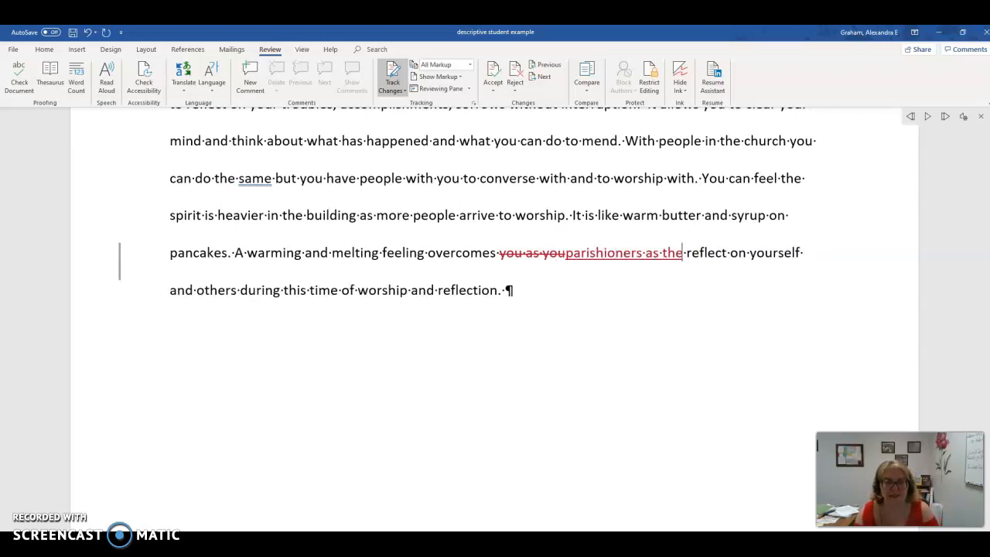
Step: Delete "on yourself and others" and "and reflection" from the essay's last sentence
click(743, 255)
drag(743, 255, 241, 292)
key(Delete)
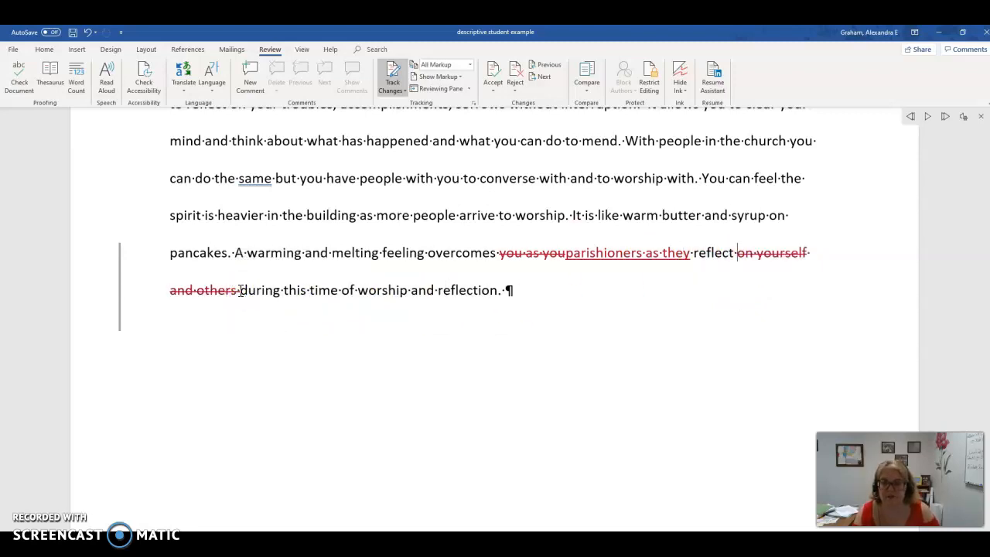
drag(411, 290, 498, 294)
key(Delete)
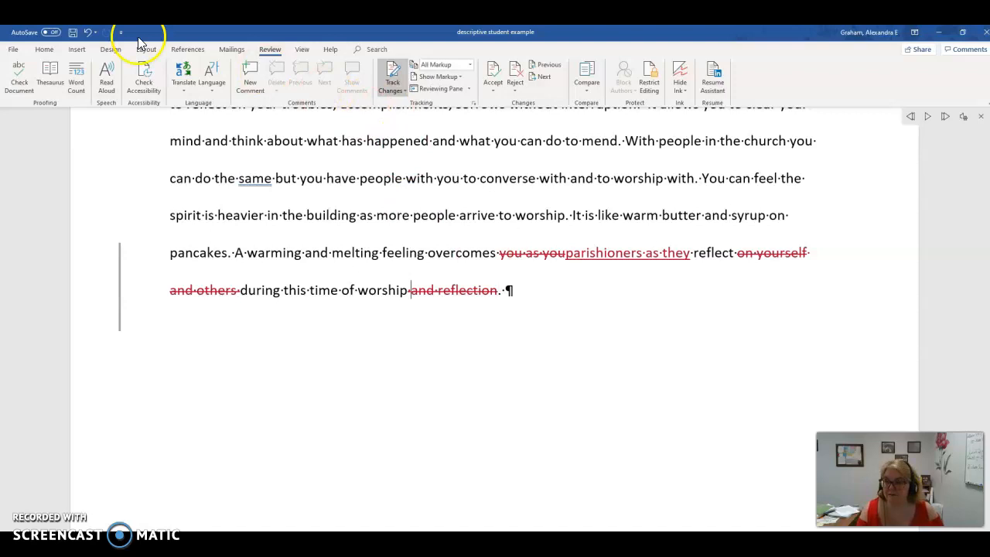
Step: Have the text read aloud starting from the sentence "It is like warm butter and syrup on pancakes."
drag(572, 220, 235, 259)
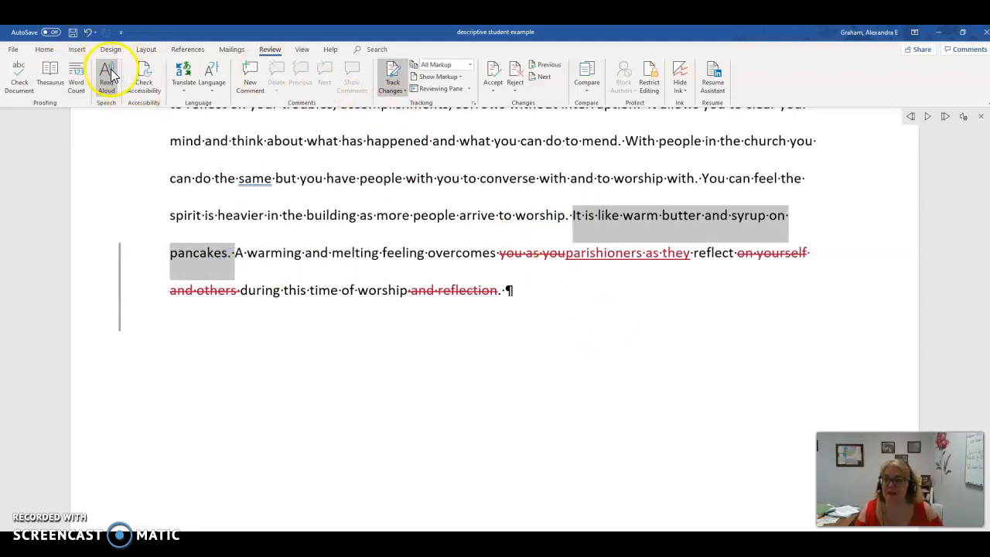
click(107, 78)
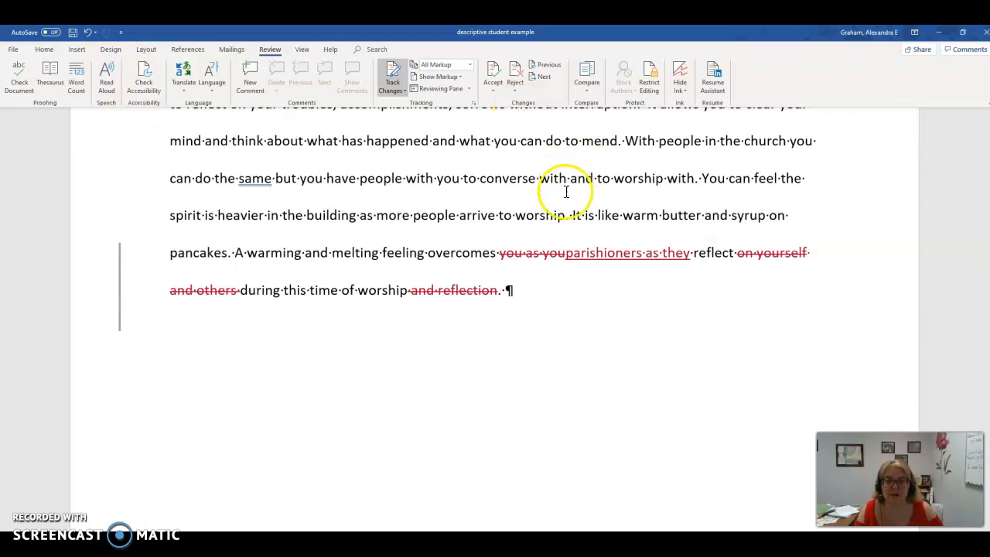
drag(570, 215, 232, 254)
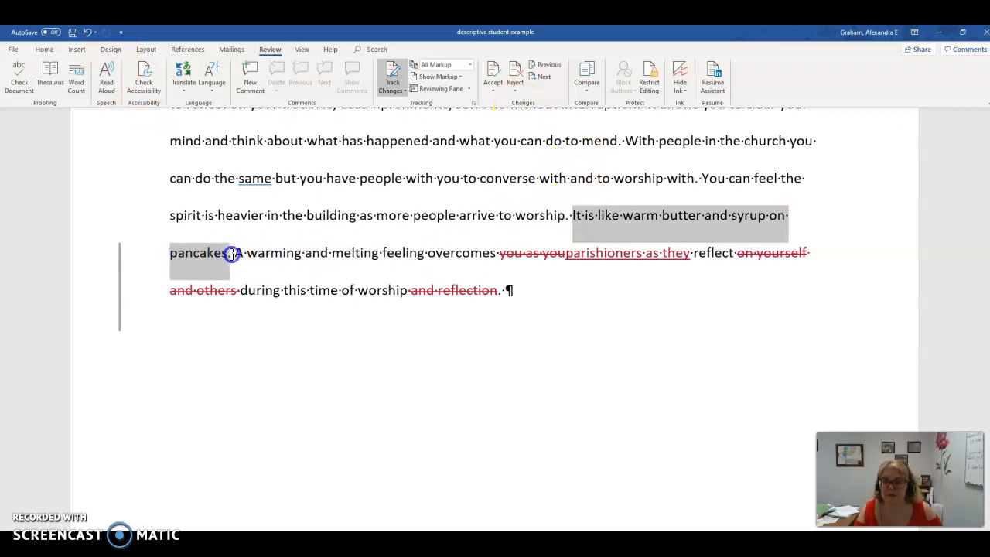
click(107, 77)
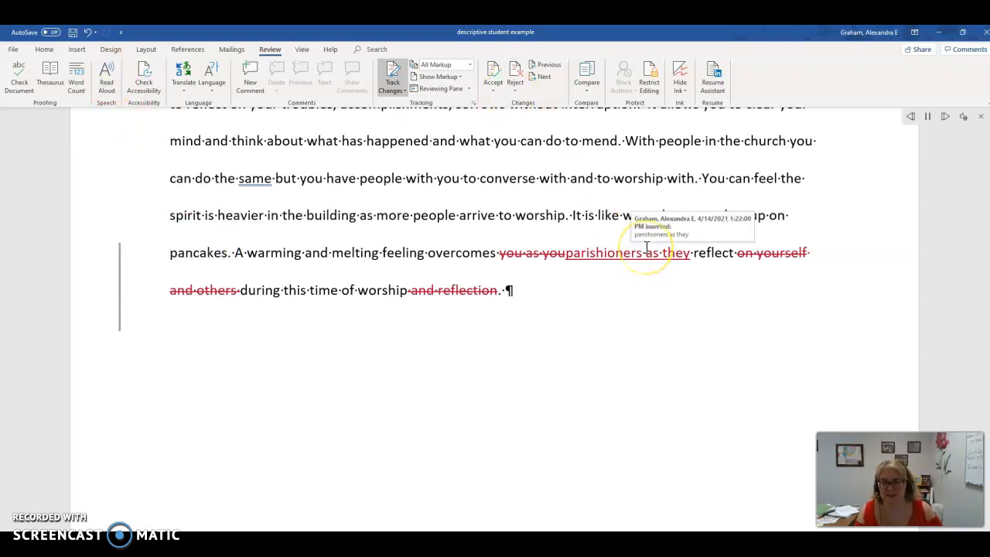
click(607, 315)
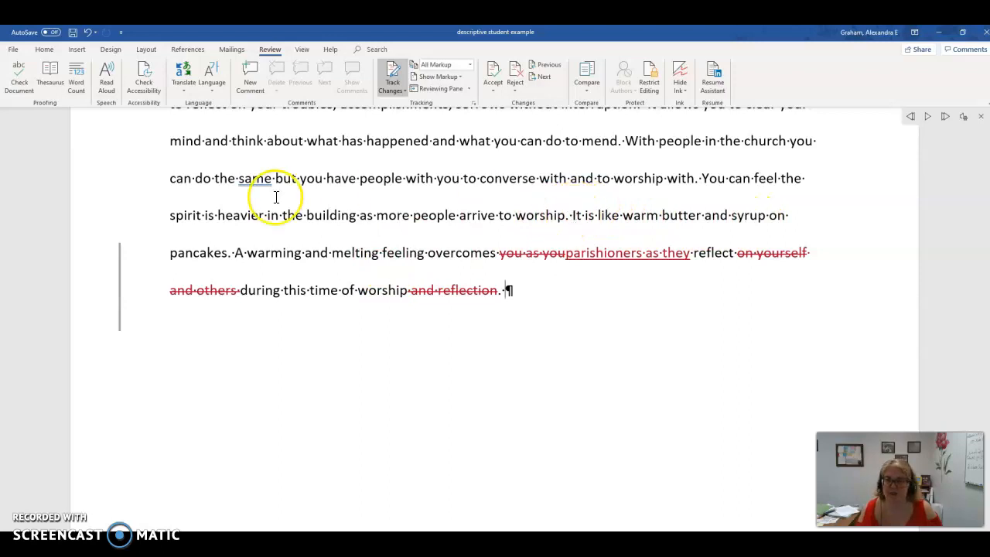
Step: Delete "You can feel" before "the spirit is heavier" and capitalize "The" to start the sentence
drag(169, 215, 183, 216)
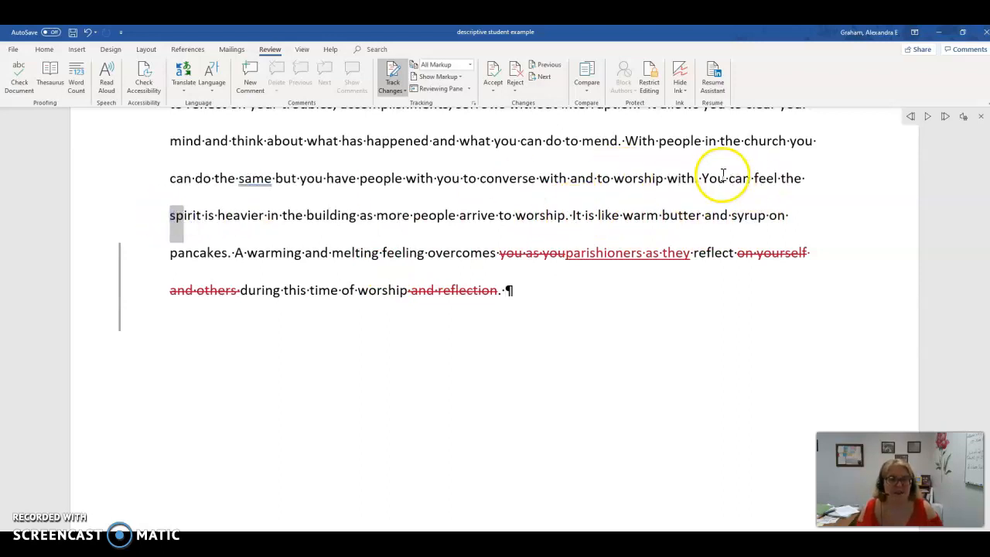
drag(702, 179, 763, 177)
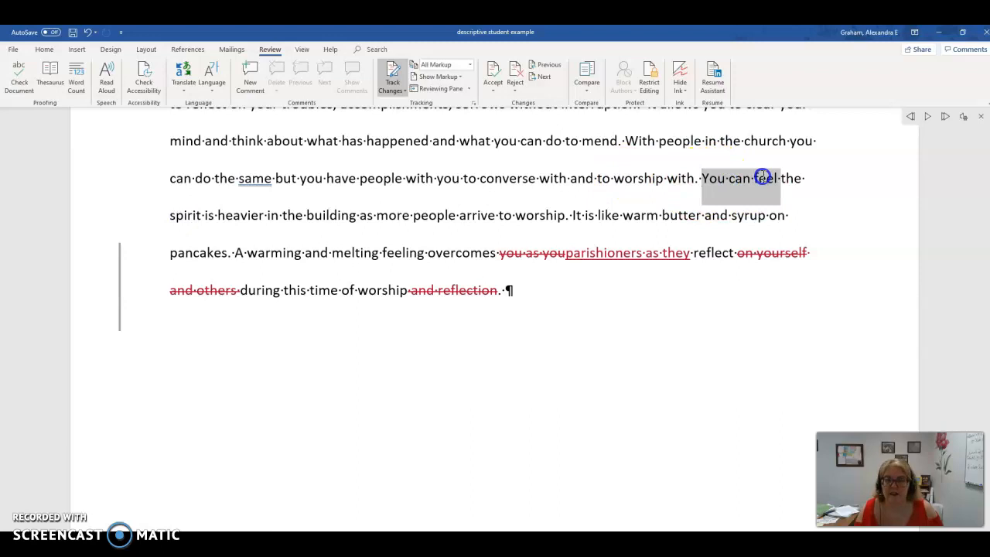
key(Delete)
key(Delete)
text(T)
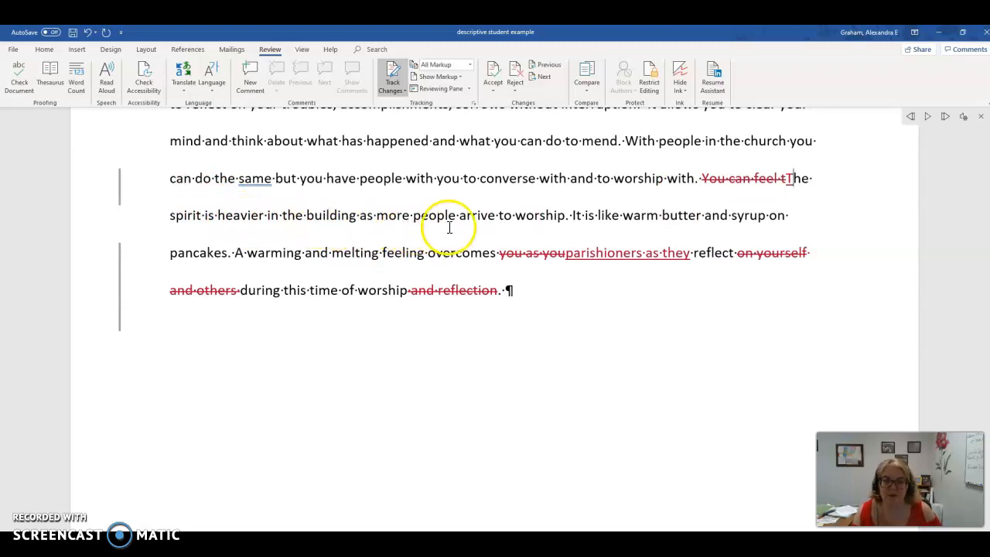
Step: Join the two sentences after "arrive to worship" by replacing ". It is like" with ", like"
click(565, 215)
text(, like)
drag(650, 215, 595, 215)
key(BackSpace)
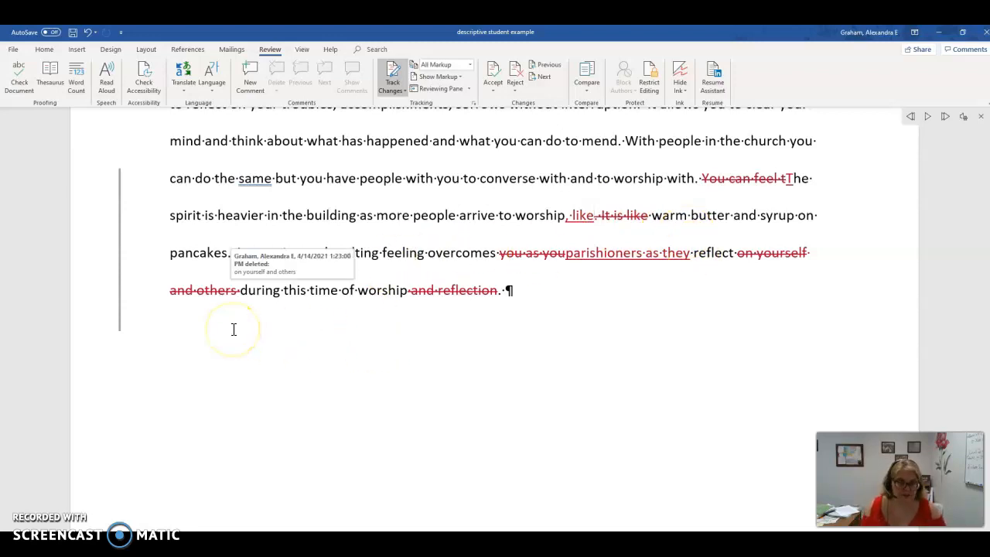
click(199, 331)
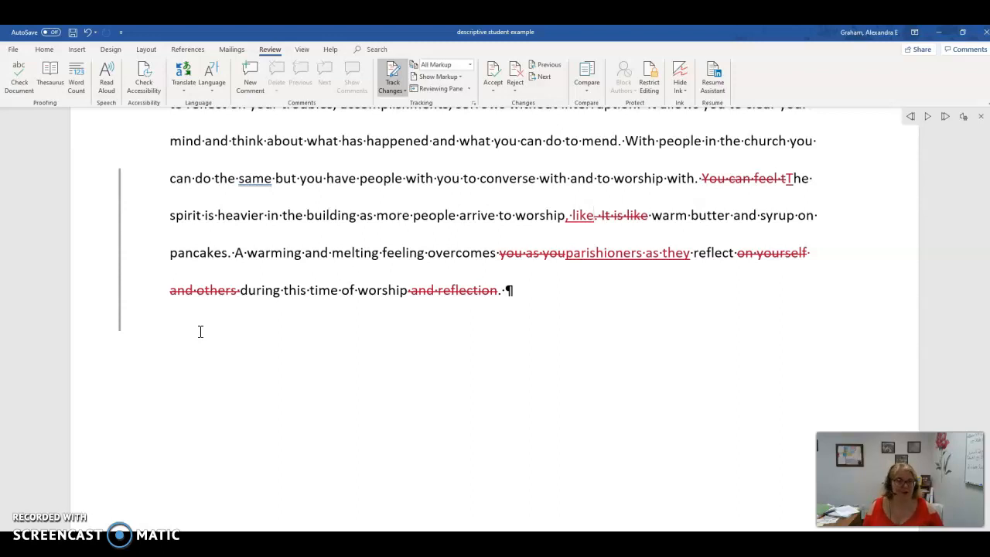
click(192, 322)
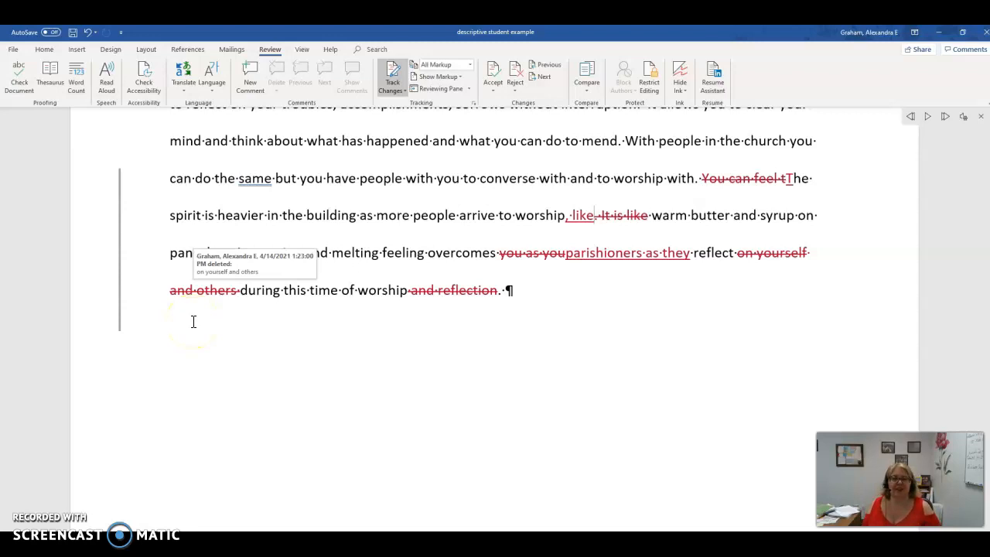